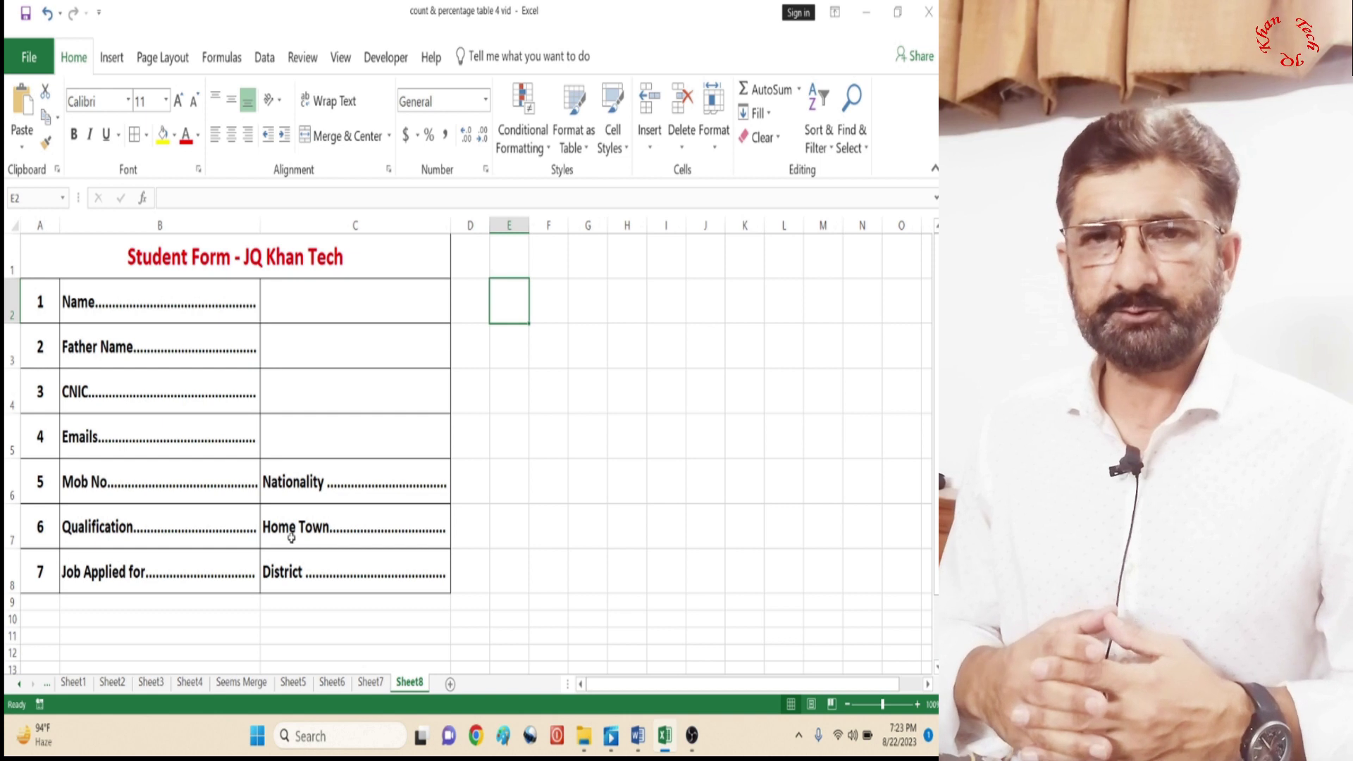
Clear the custom @*. number format from form cells B2:C8 in the student form
mouse_move(448, 225)
left_mouse_down()
mouse_move(514, 225)
mouse_move(451, 225)
left_mouse_up()
left_click_drag(106, 302, 347, 556)
key("ctrl+1")
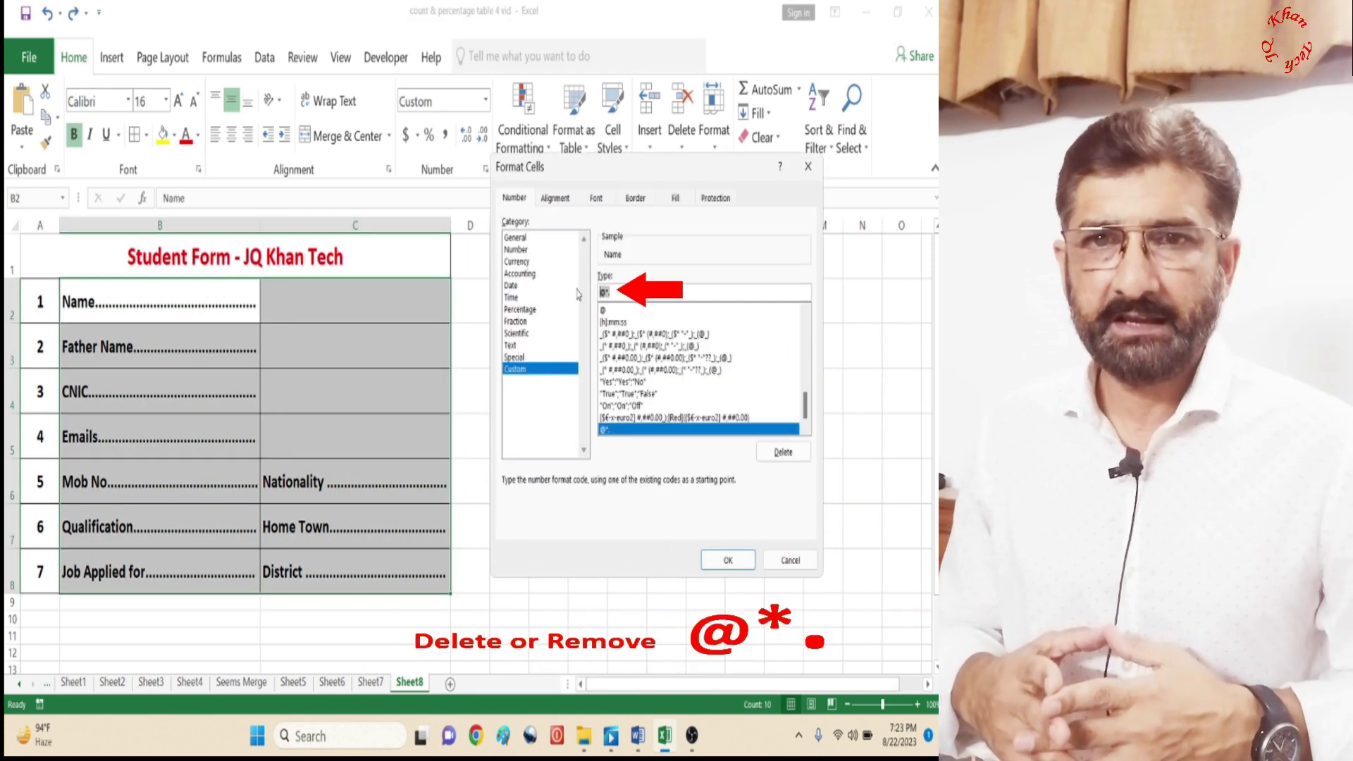
key("BackSpace")
left_click(727, 561)
left_click(475, 499)
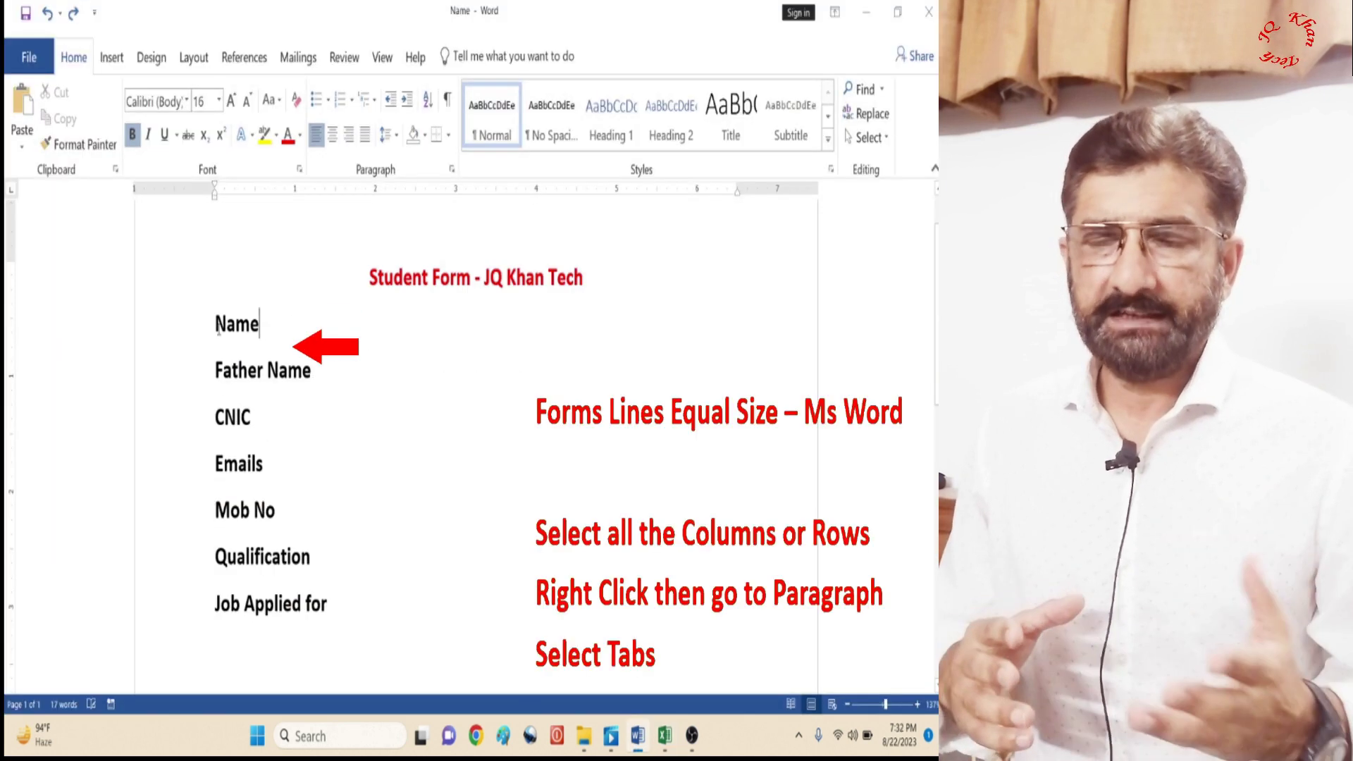
In Word, give the seven form lines from Name to Job Applied for a left tab stop at 5 inches with solid-line leader 4
left_click_drag(215, 314, 337, 624)
right_click(233, 339)
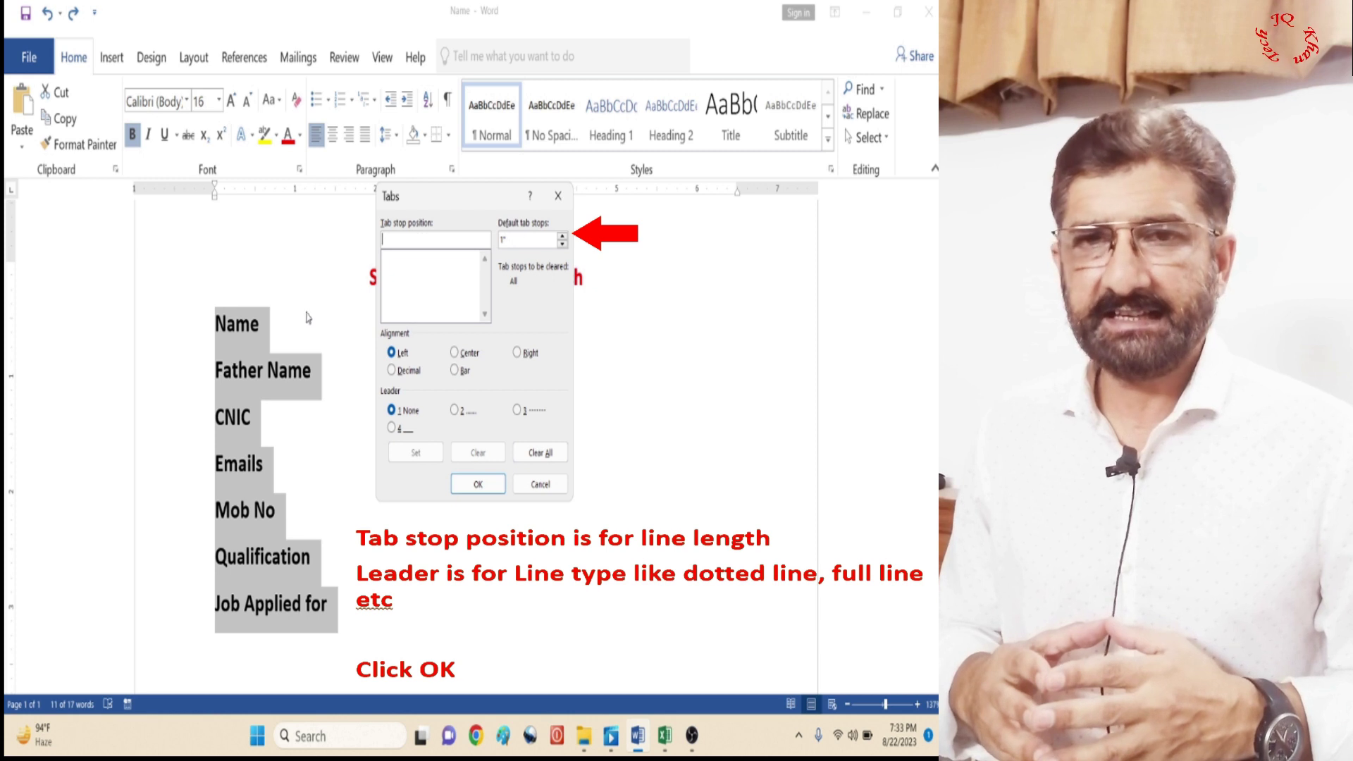
type("6")
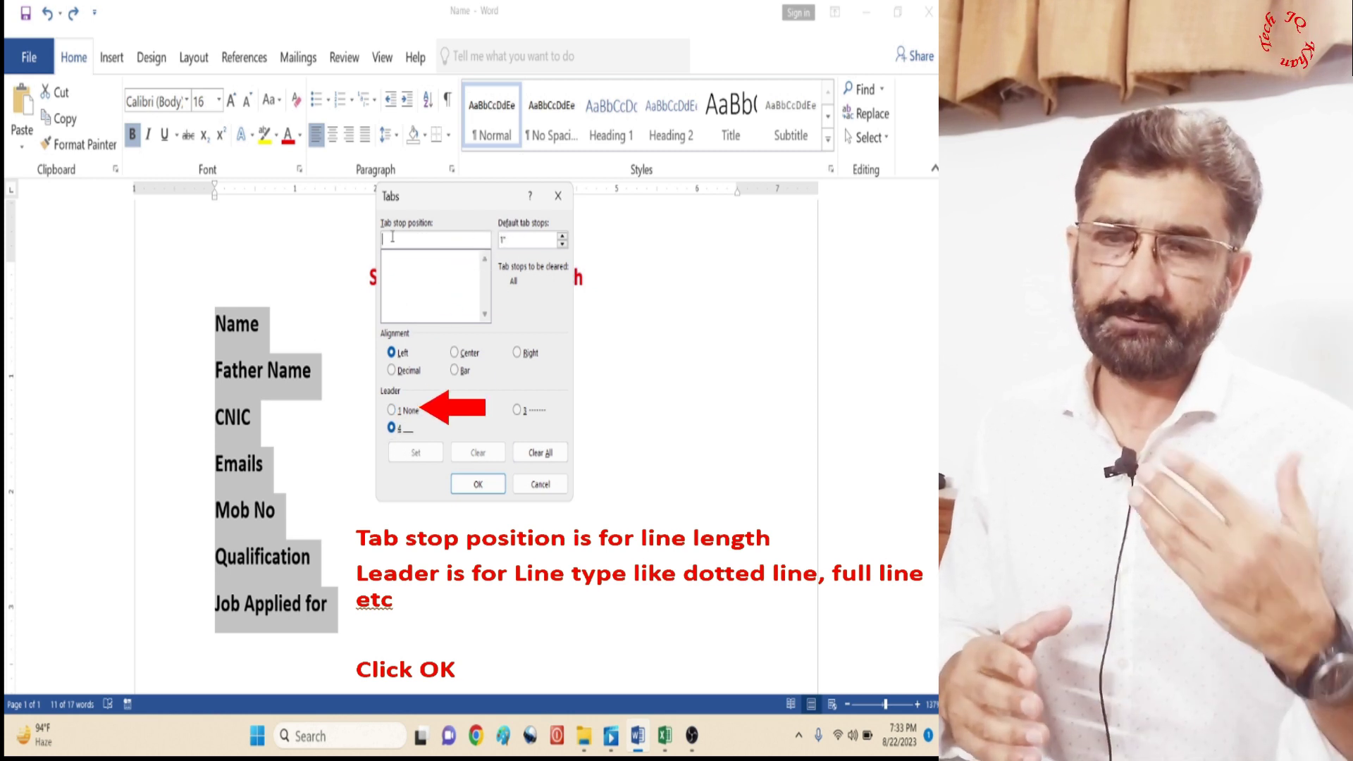
left_click(417, 453)
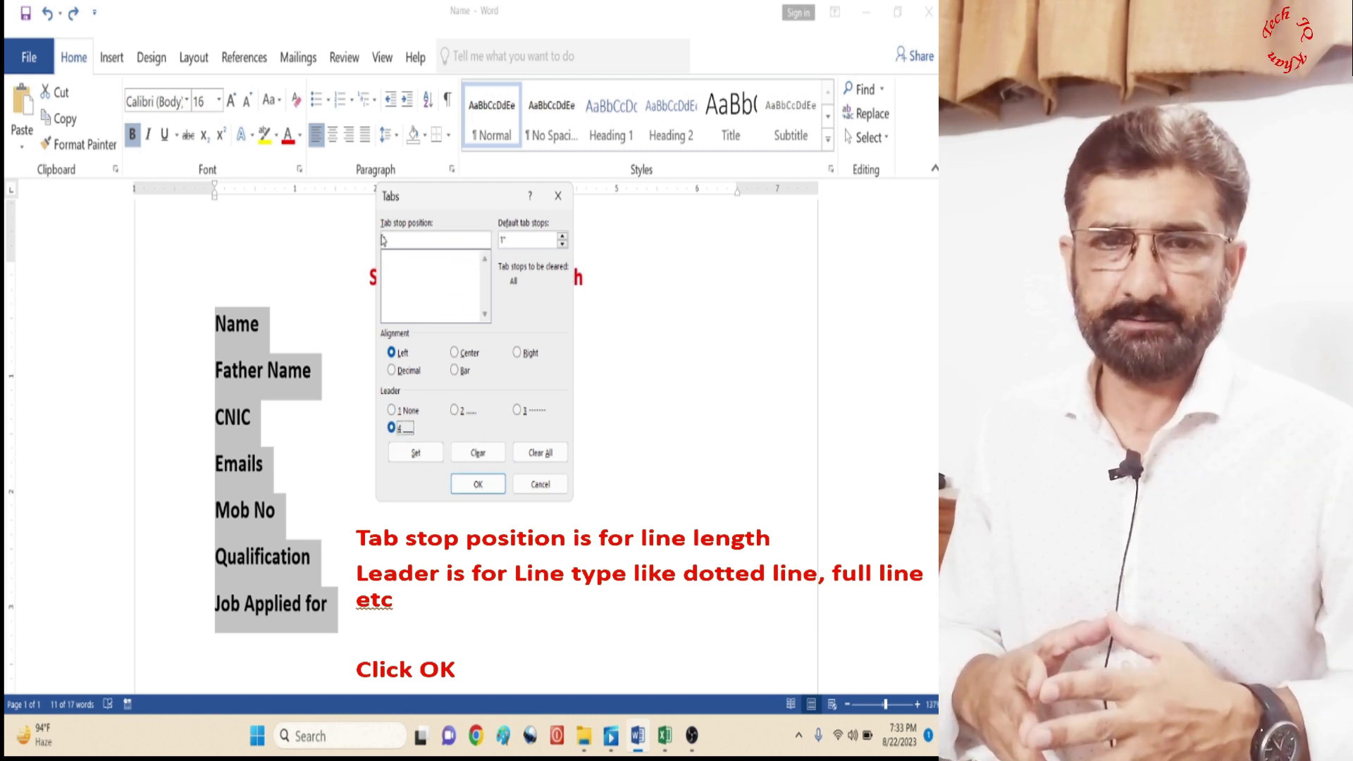
left_click(477, 485)
Insert a tab leader line after each of the seven labels from Name to Job Applied for
left_click(259, 324)
key("Tab")
key("Down")
key("Tab")
key("Down")
key("Tab")
key("Down")
key("Tab")
key("Down")
key("Tab")
left_click(311, 557)
key("Tab")
key("Down")
key("Tab")
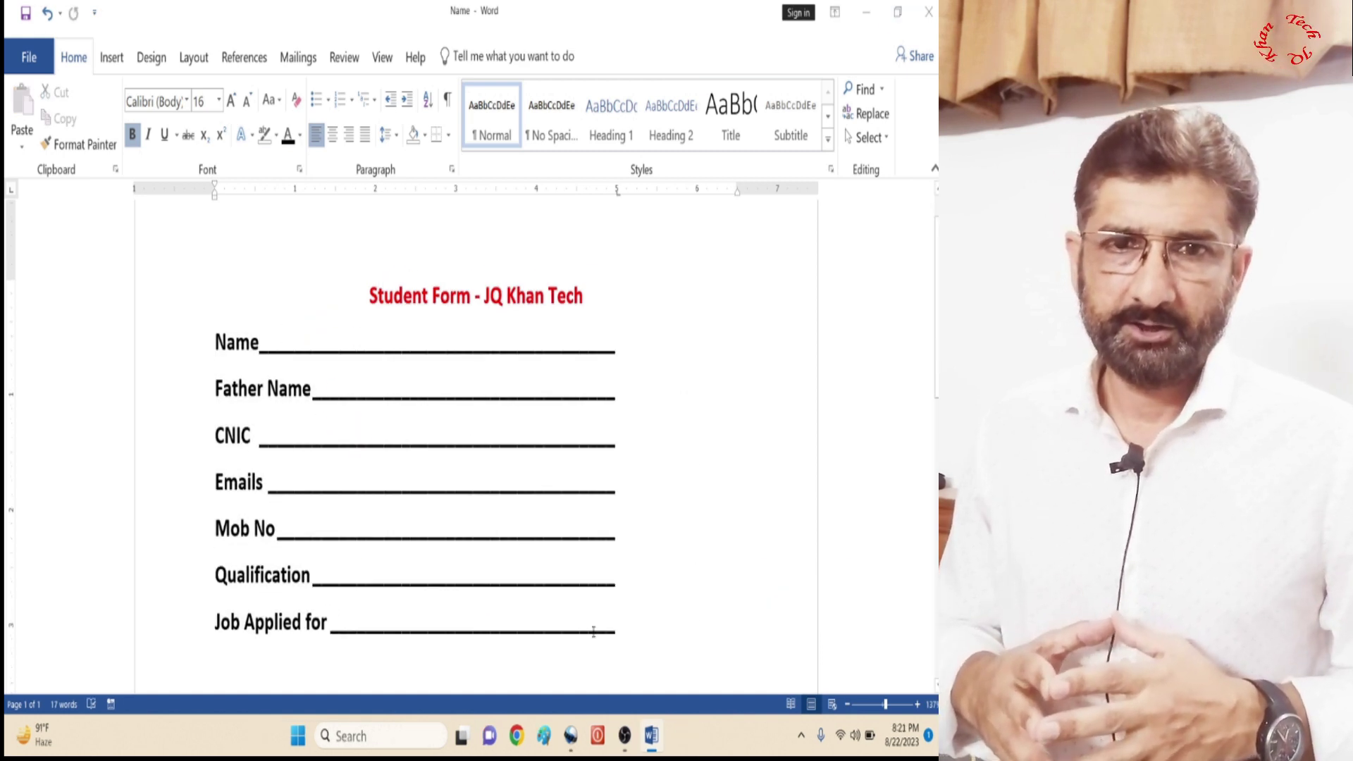
Open the tab stop settings for the seven form lines from Name to Job Applied for
left_click_drag(200, 627, 200, 351)
right_click(403, 384)
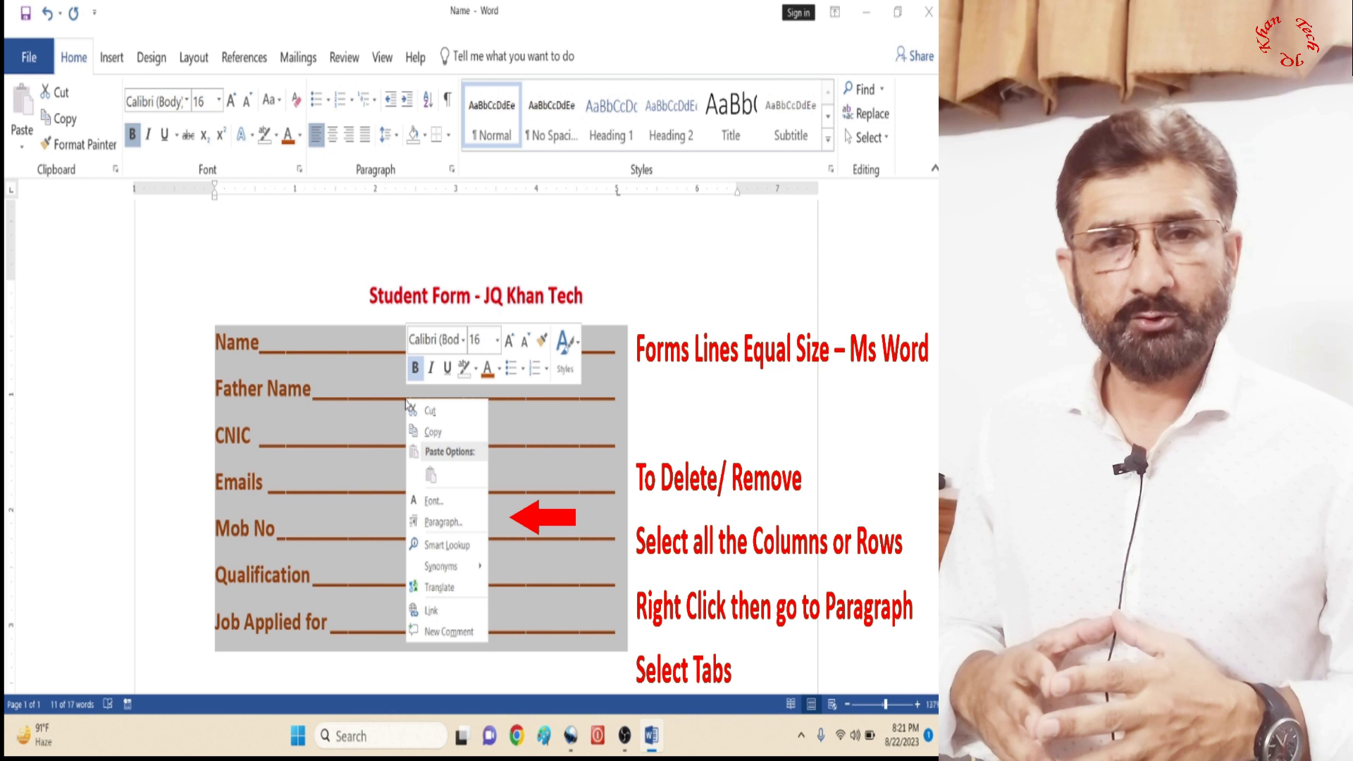
left_click(445, 522)
left_click(363, 573)
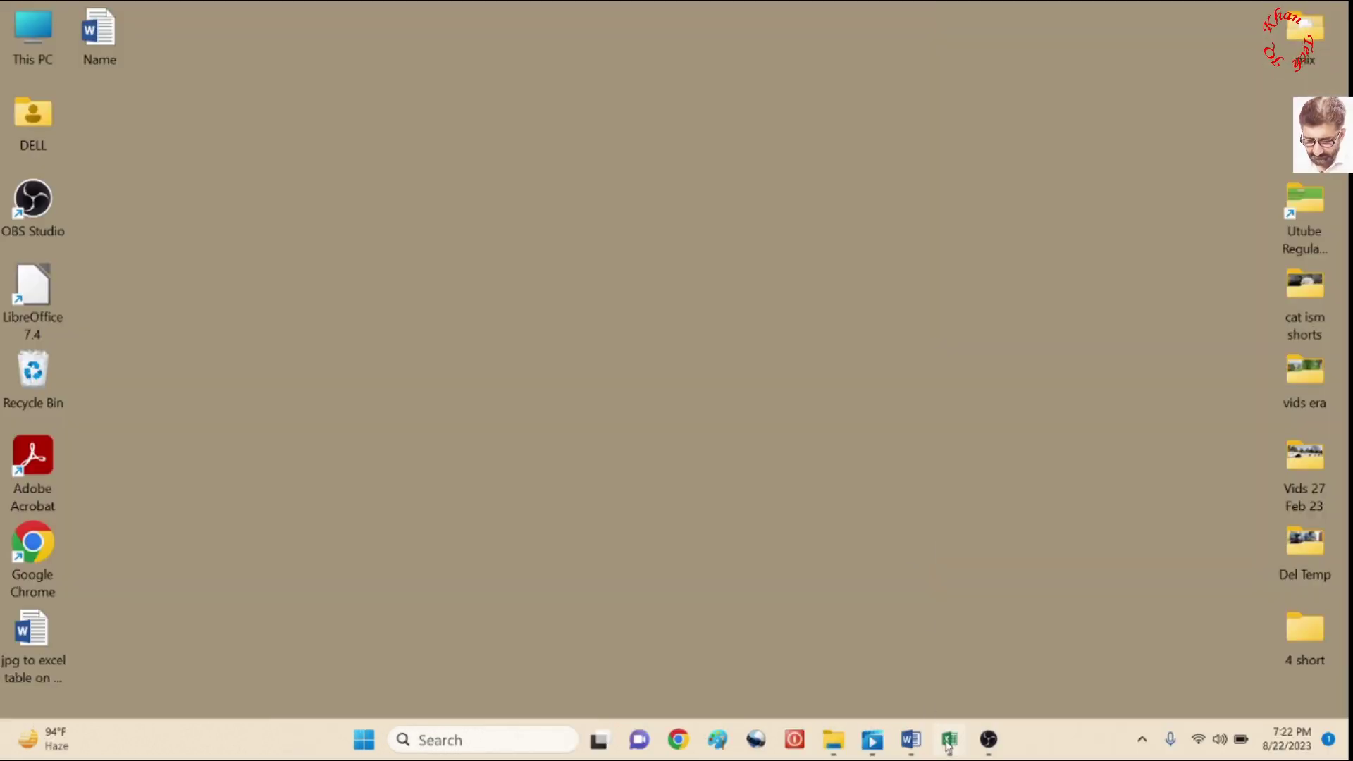
Switch to the student form workbook in Excel and leave editing of the title cell
left_click(949, 740)
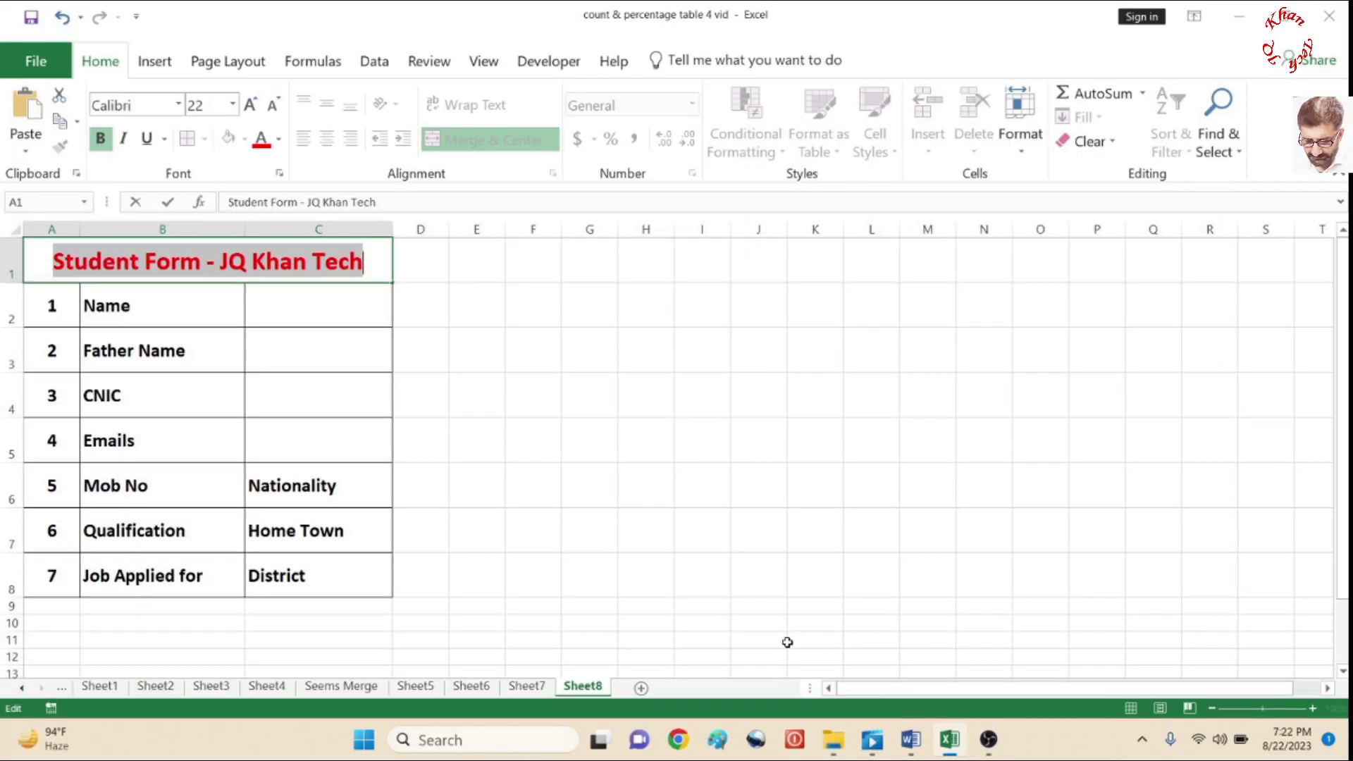
left_click(462, 406)
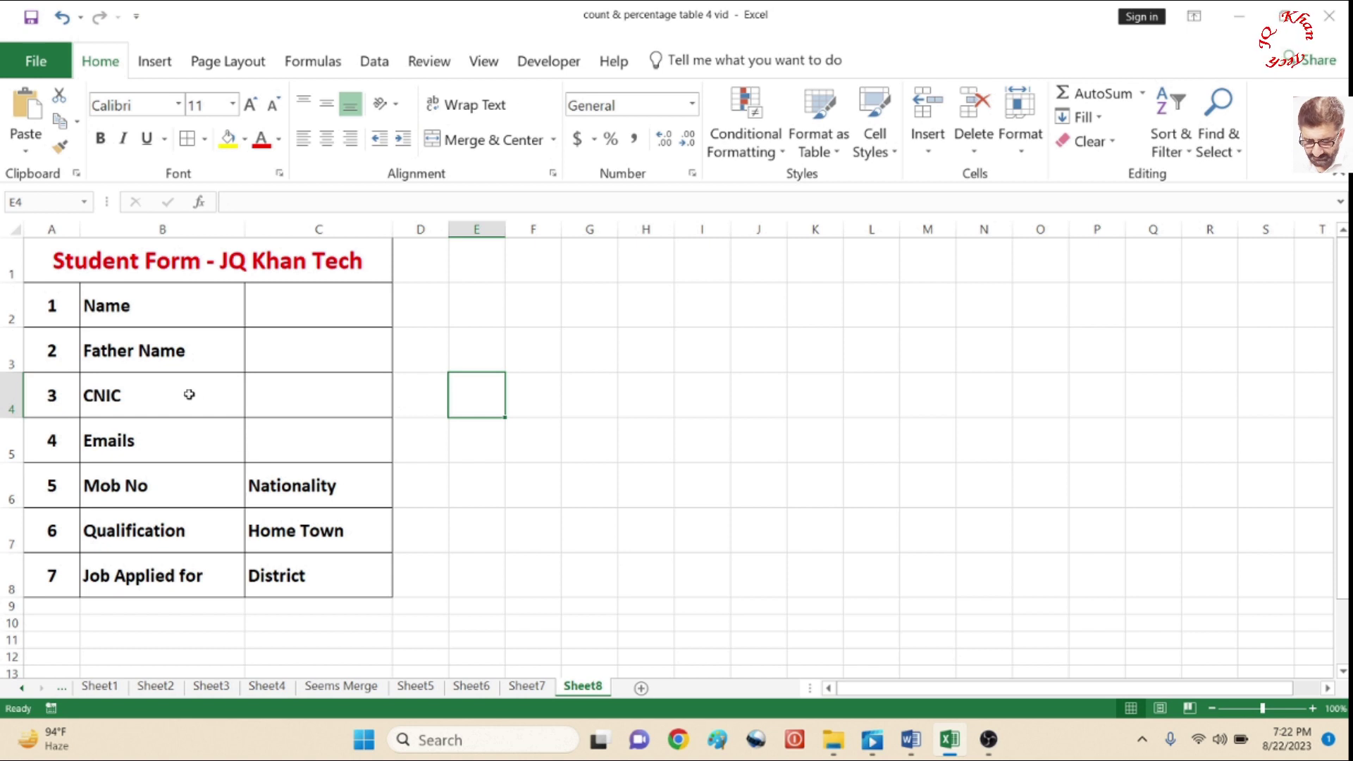
Add rows of dots by hand after the Name label in B2 and the Father Name label in B3
left_click(139, 317)
double_click(145, 310)
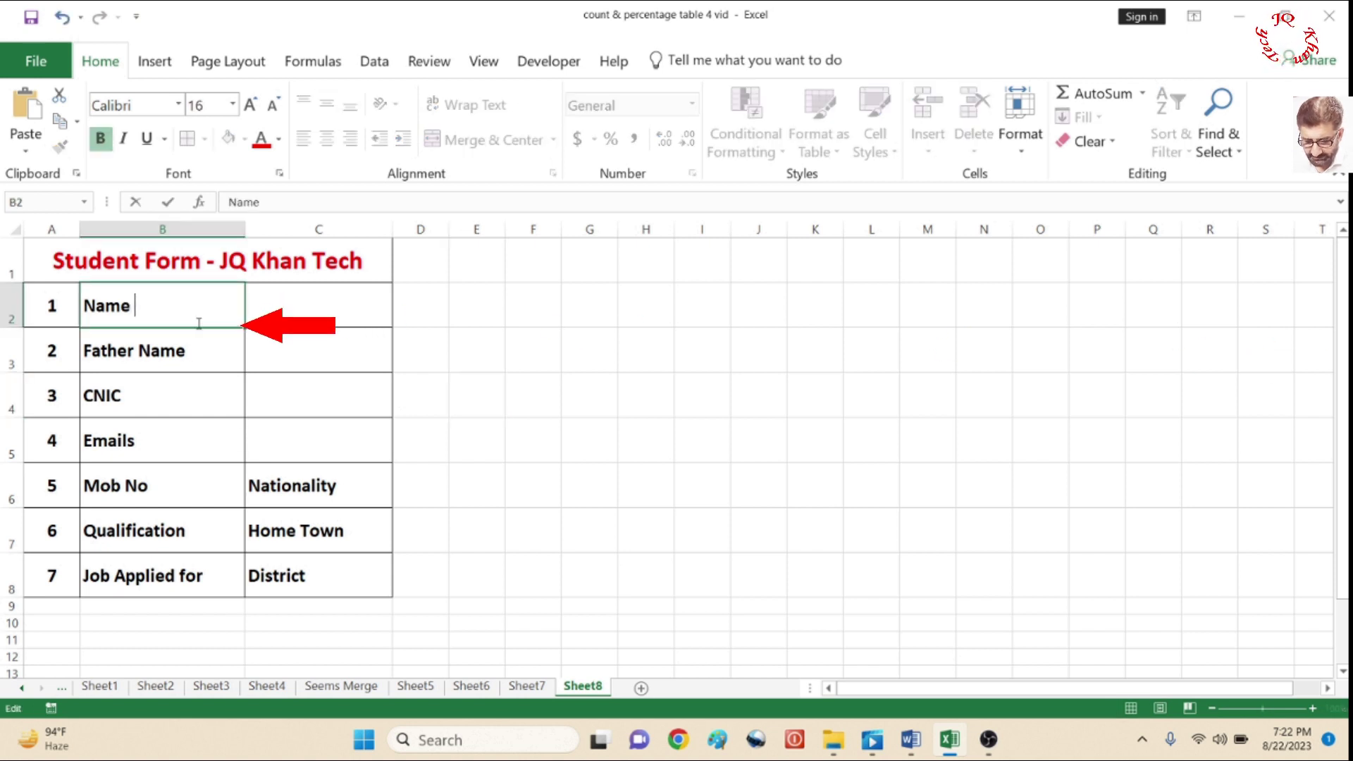
type("..........")
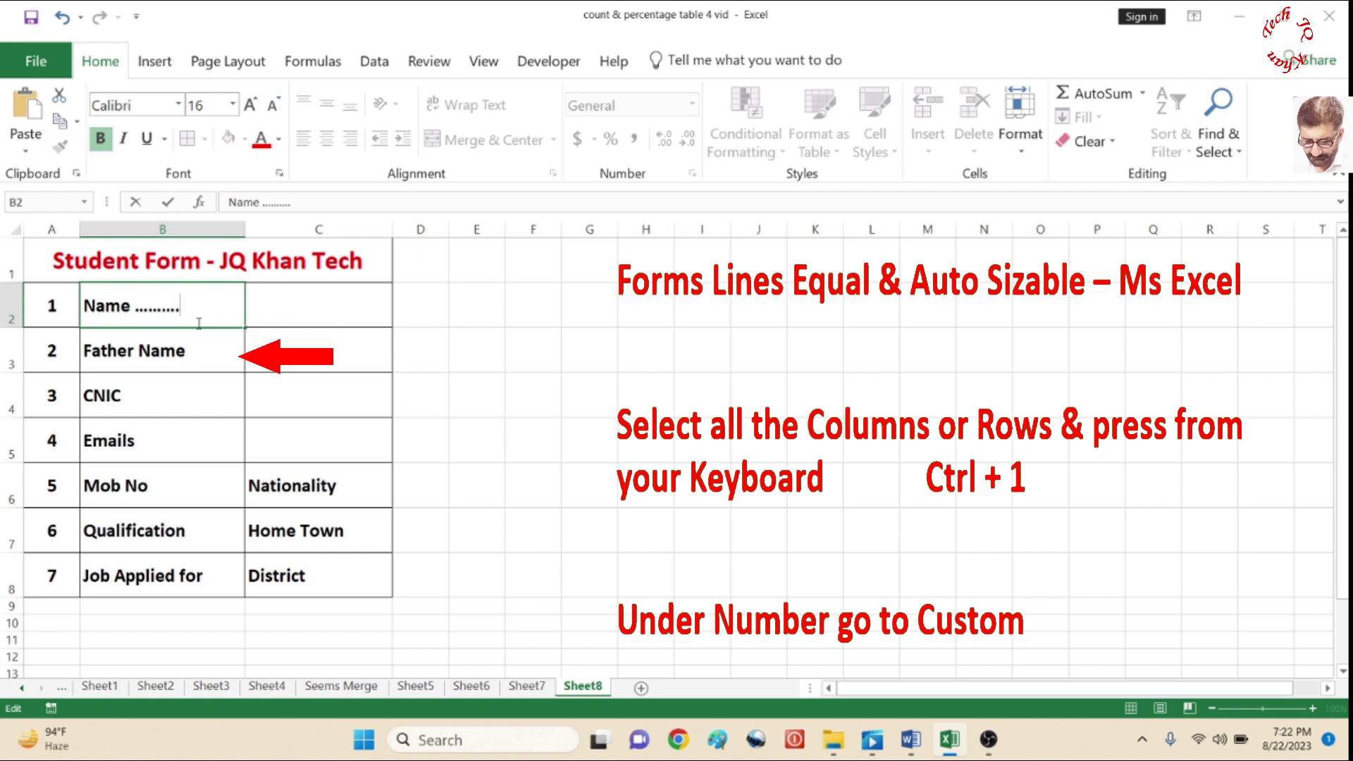
double_click(189, 352)
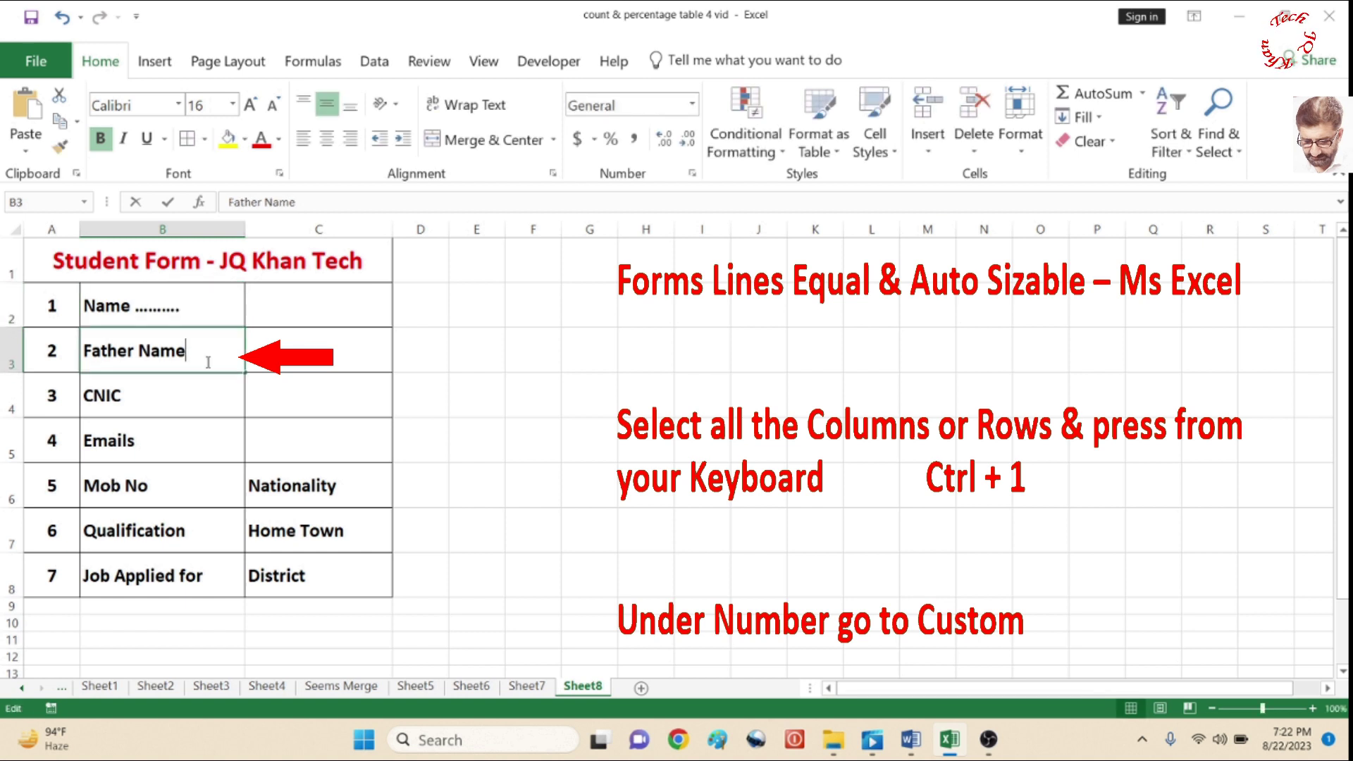
type("............")
left_click(702, 351)
Widen column B and compare the hand-made dotted lines in B2 and B3
left_click_drag(247, 229, 337, 233)
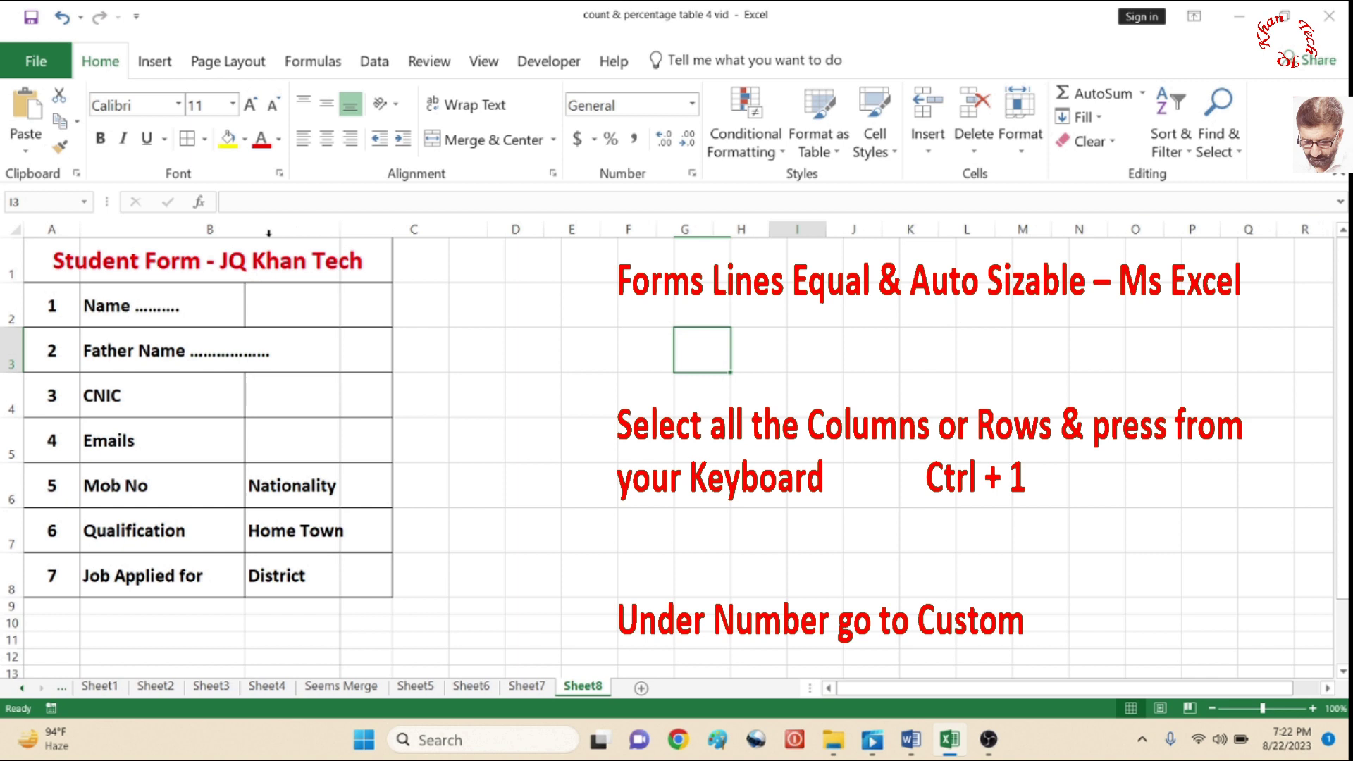
left_click(181, 299)
left_click(258, 354)
left_click(210, 312)
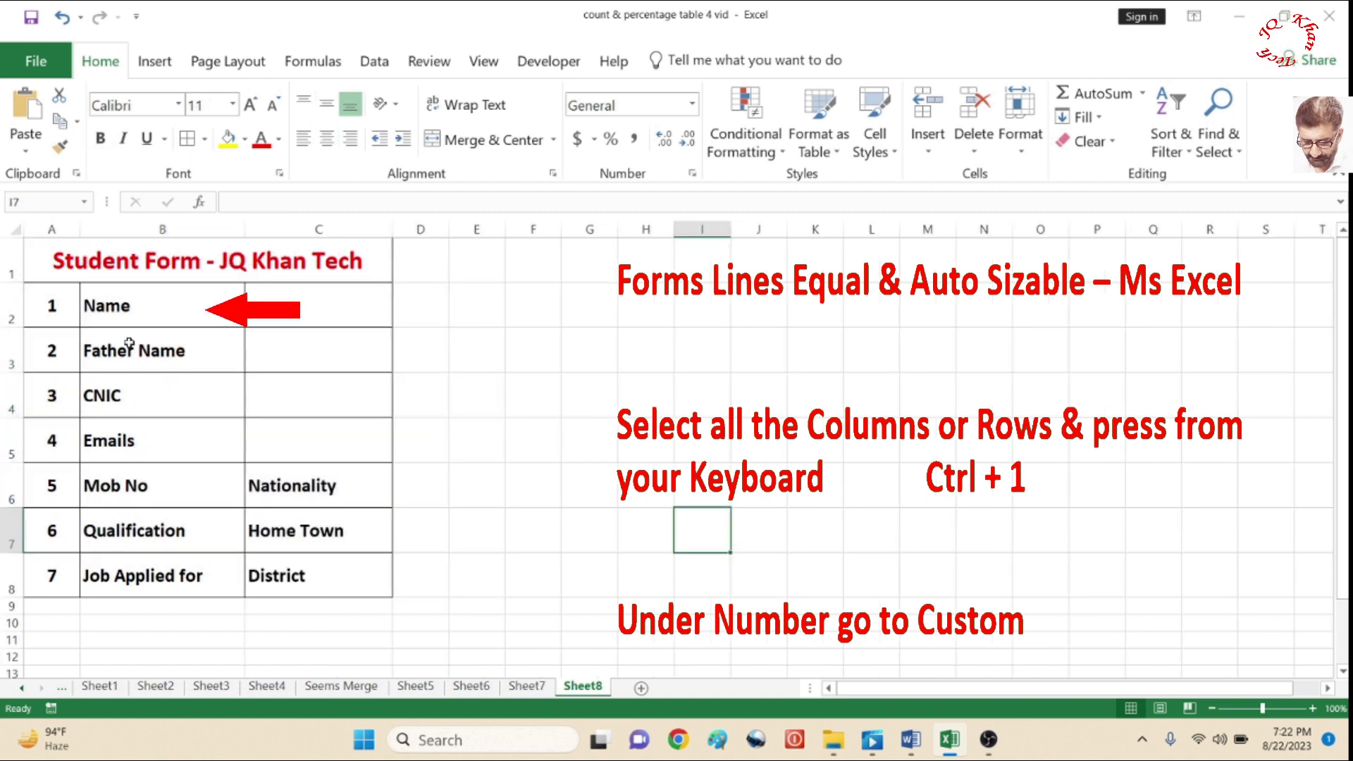
Apply the custom number format @*. to form cells B2:C8
left_click_drag(105, 314, 327, 574)
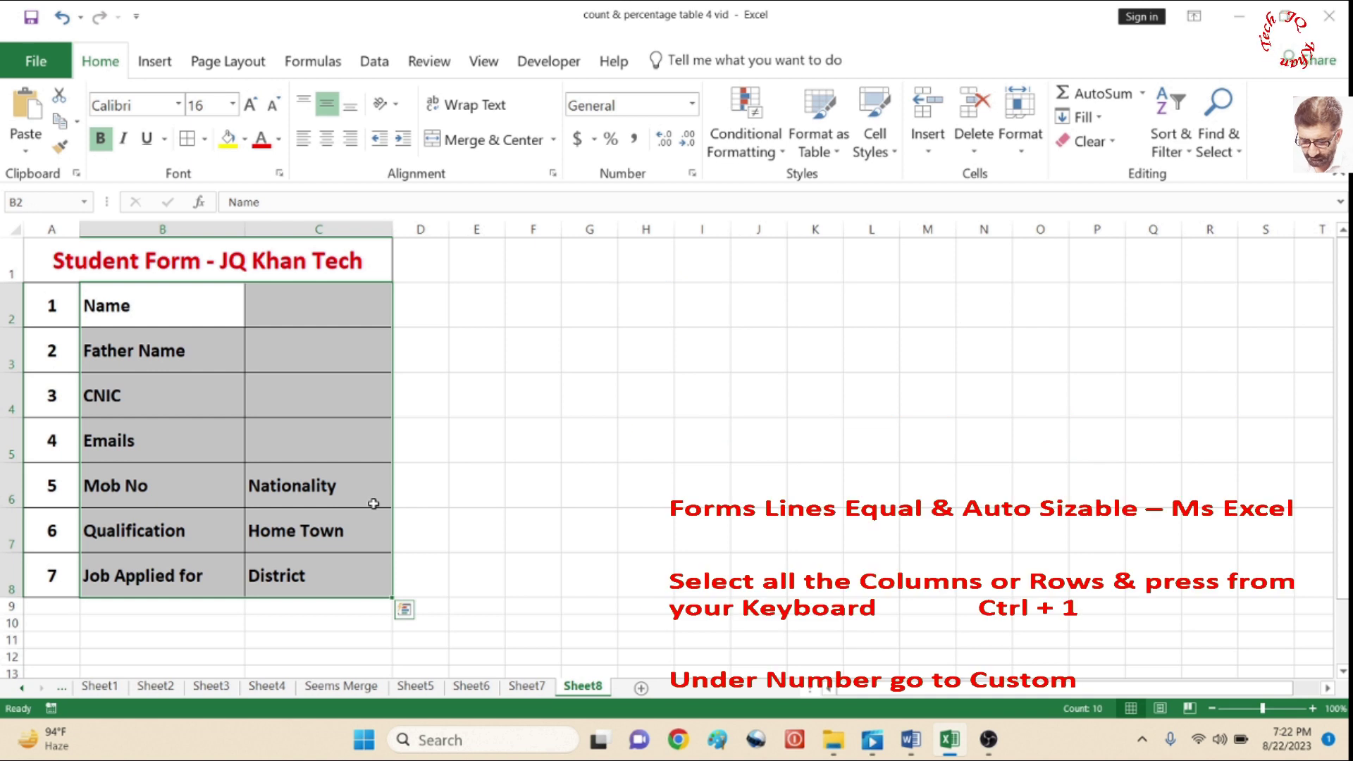
key("ctrl+1")
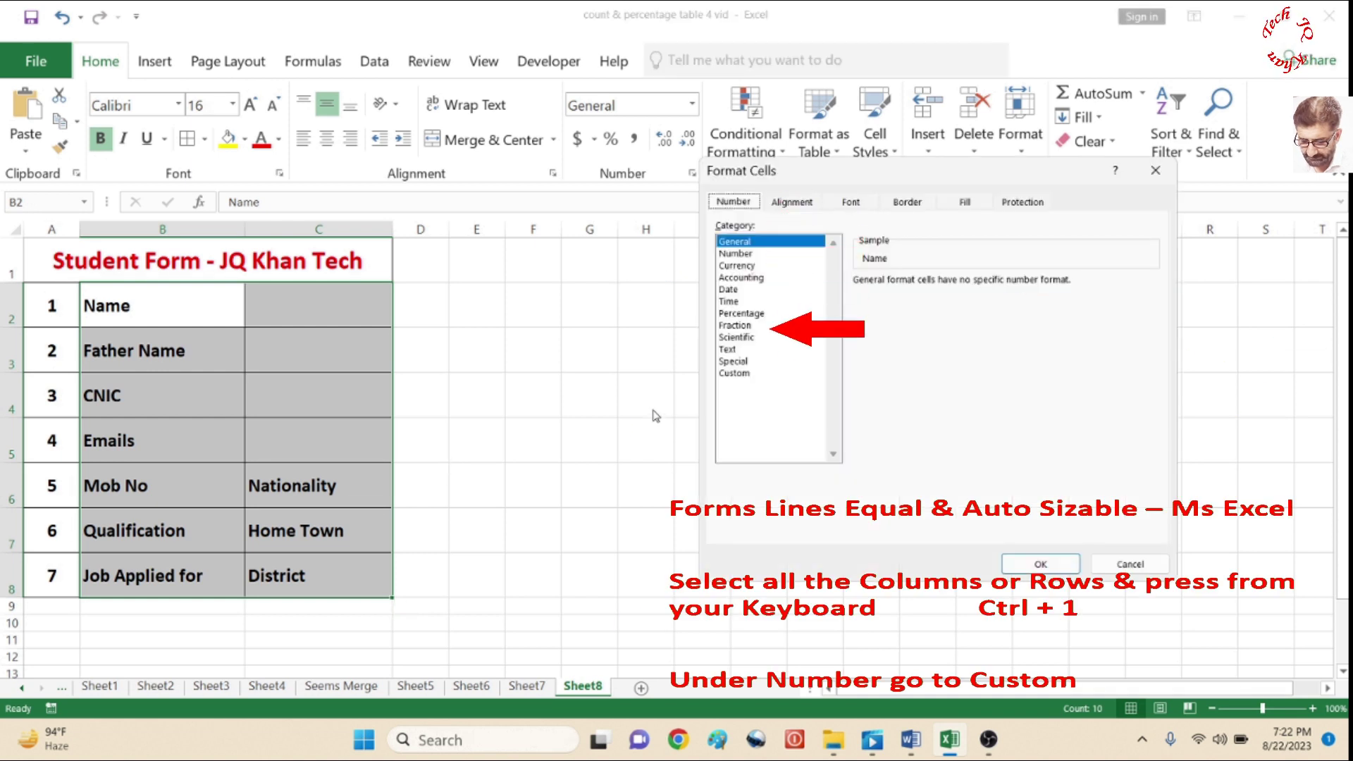
left_click(740, 374)
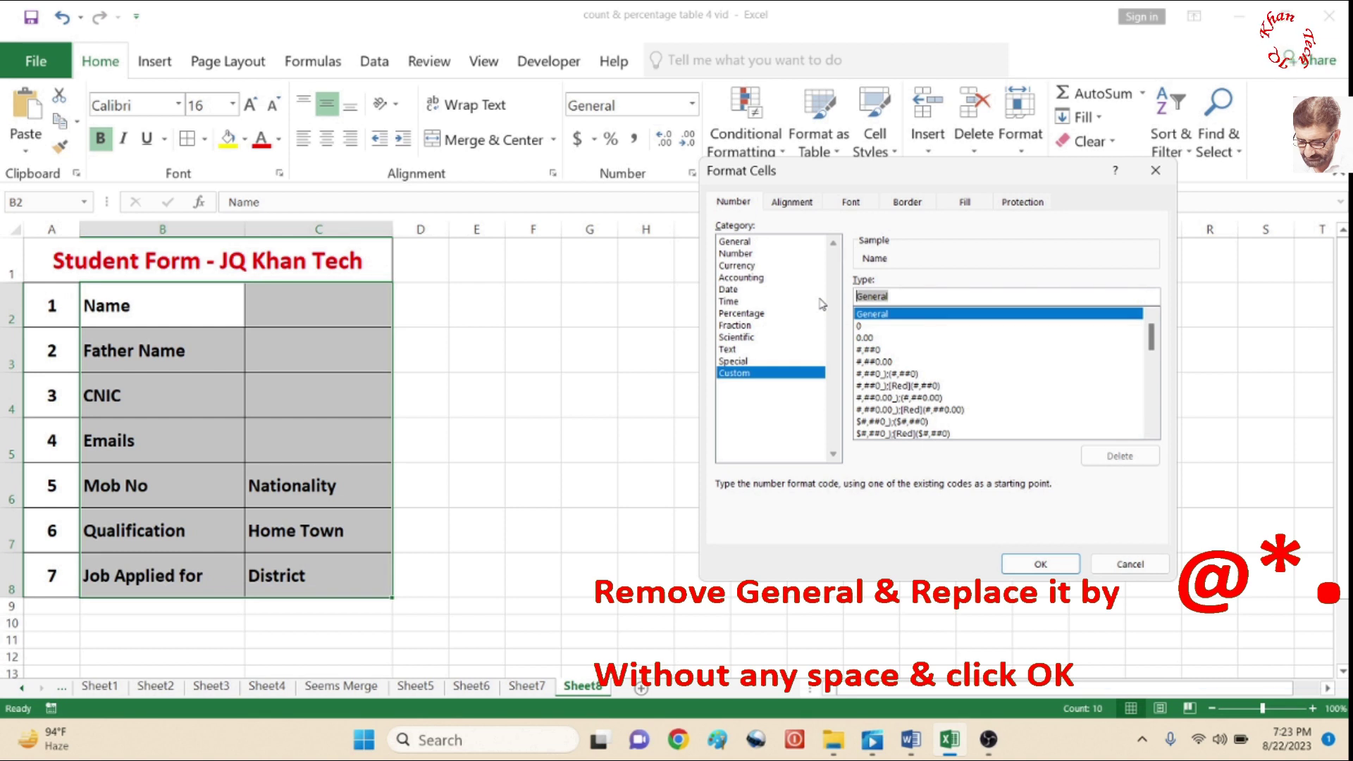
type("@*.")
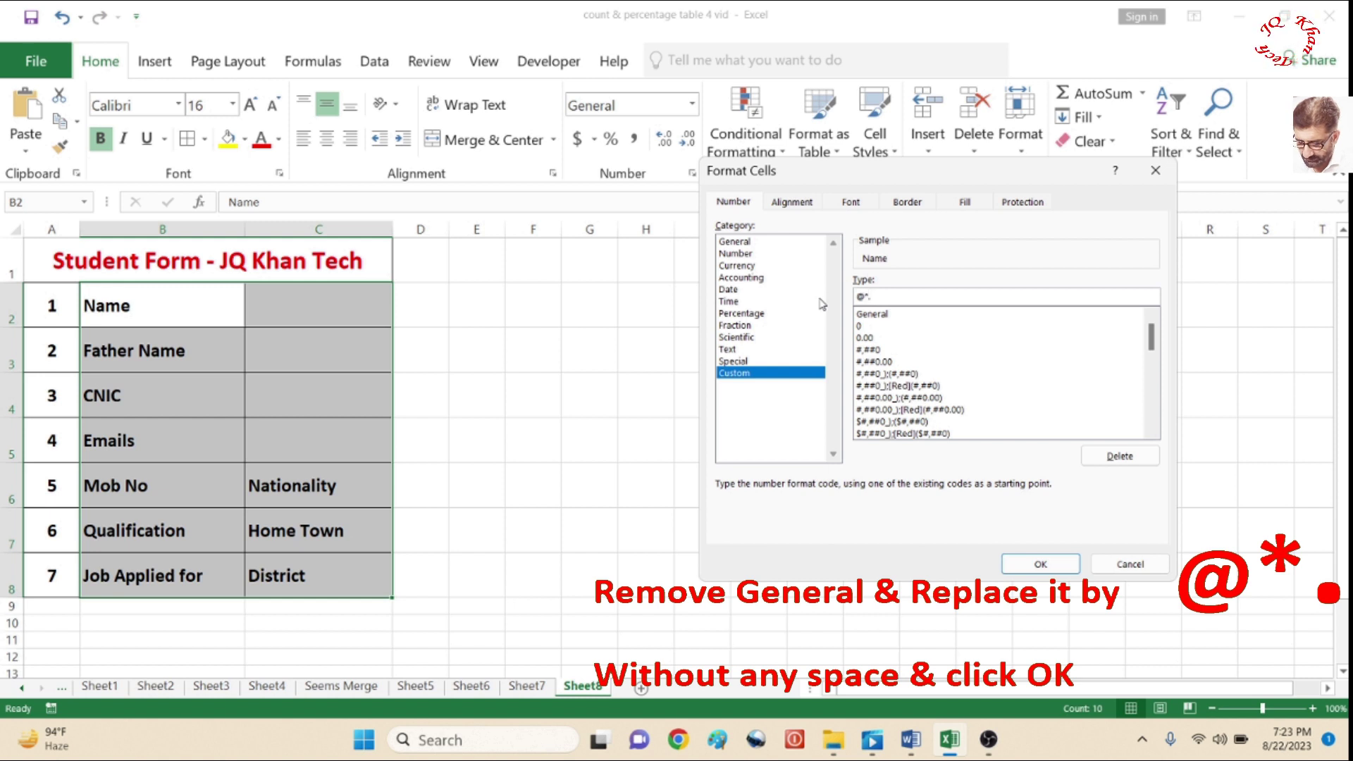
left_click(1034, 566)
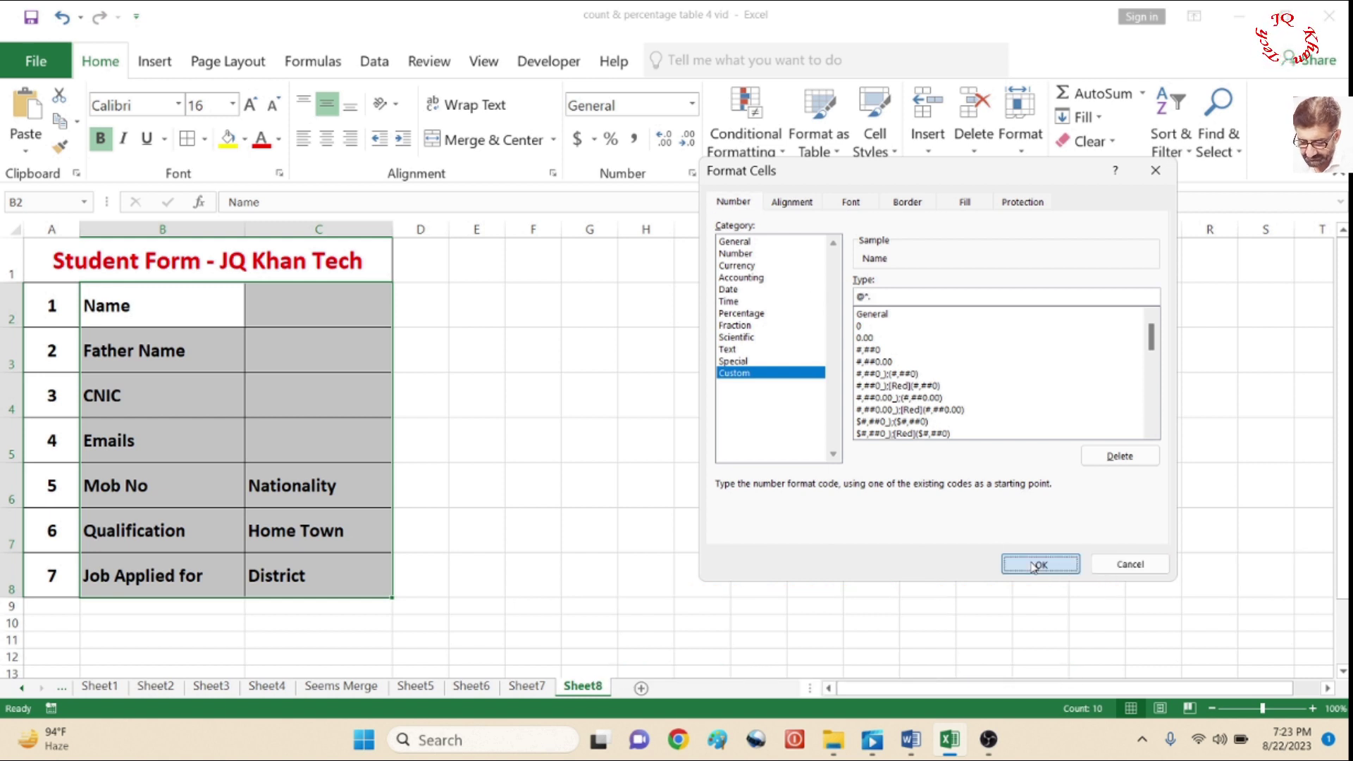
left_click(644, 519)
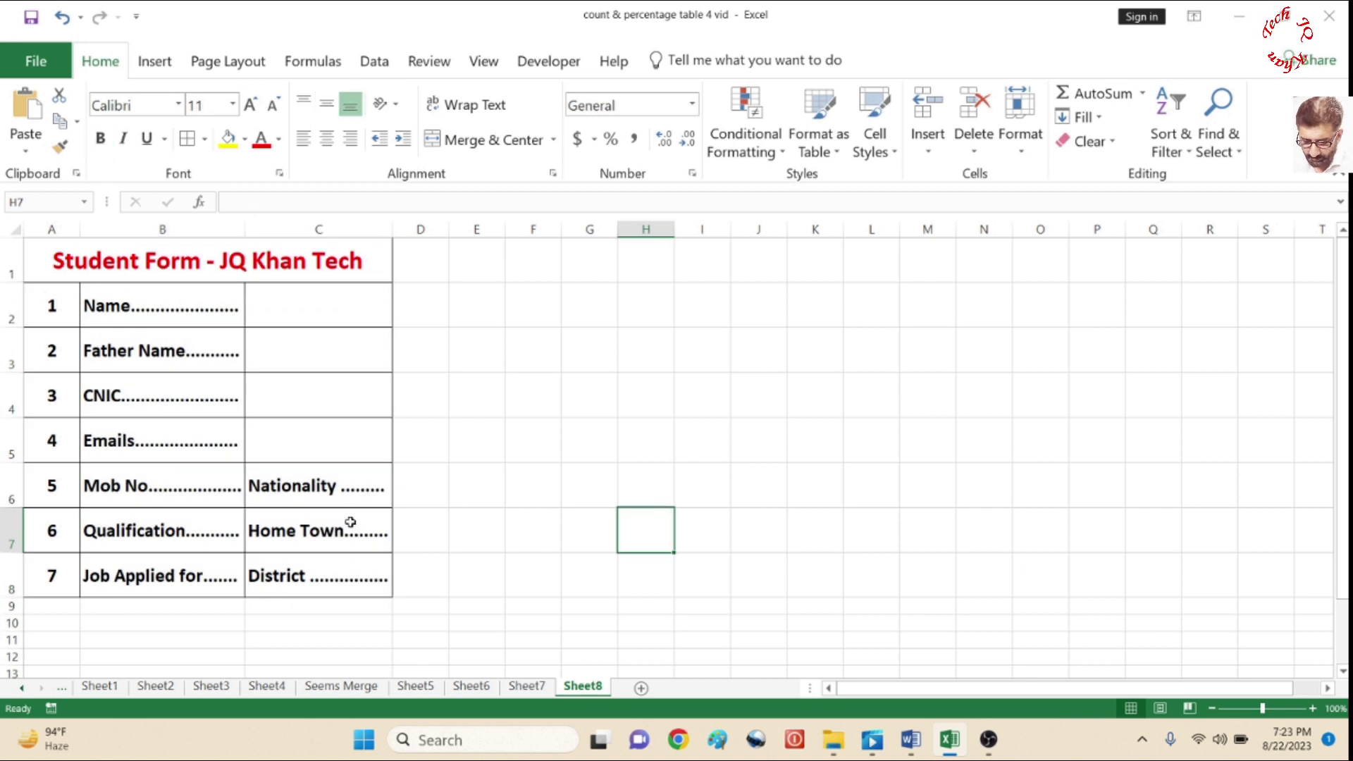
Widen columns B and C of the form to about twice their width so the dotted lines stretch
left_click_drag(245, 231, 367, 243)
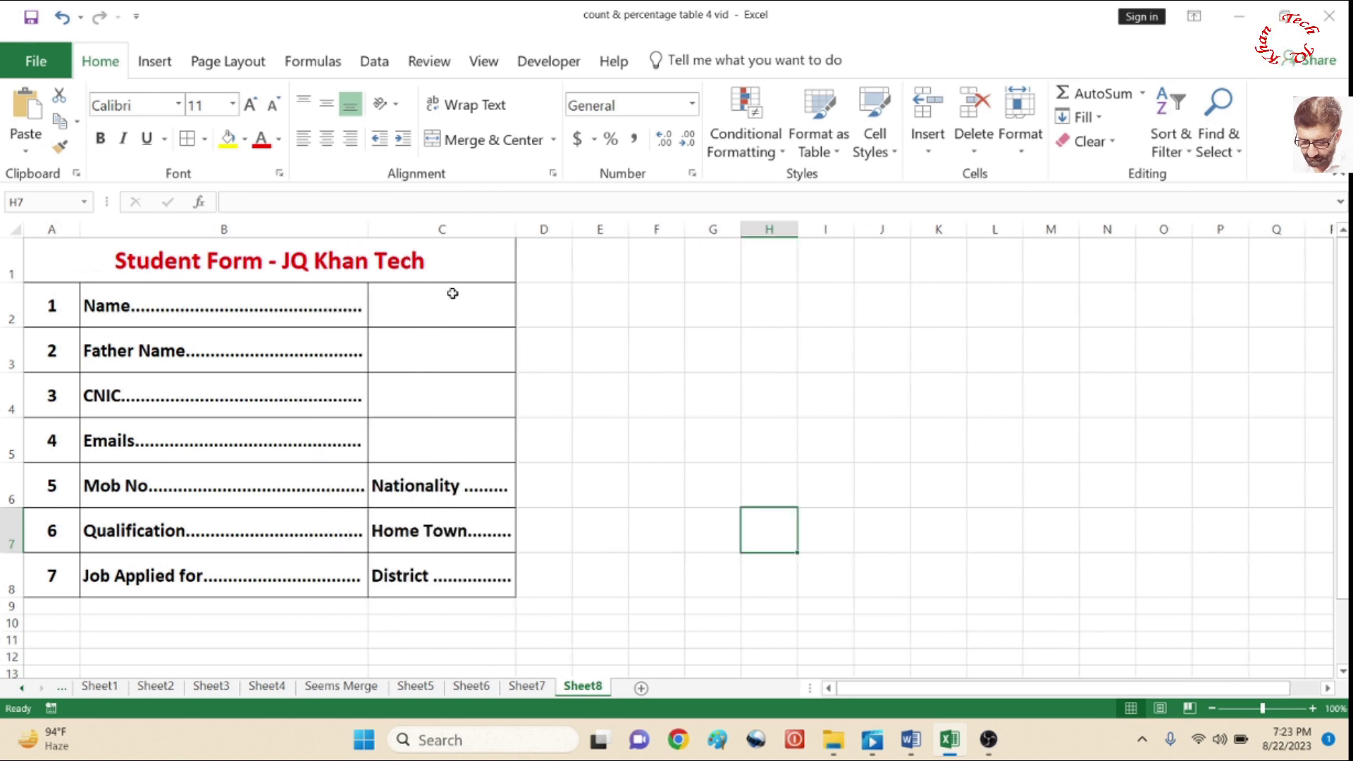
left_click(604, 323)
left_click_drag(519, 232, 641, 248)
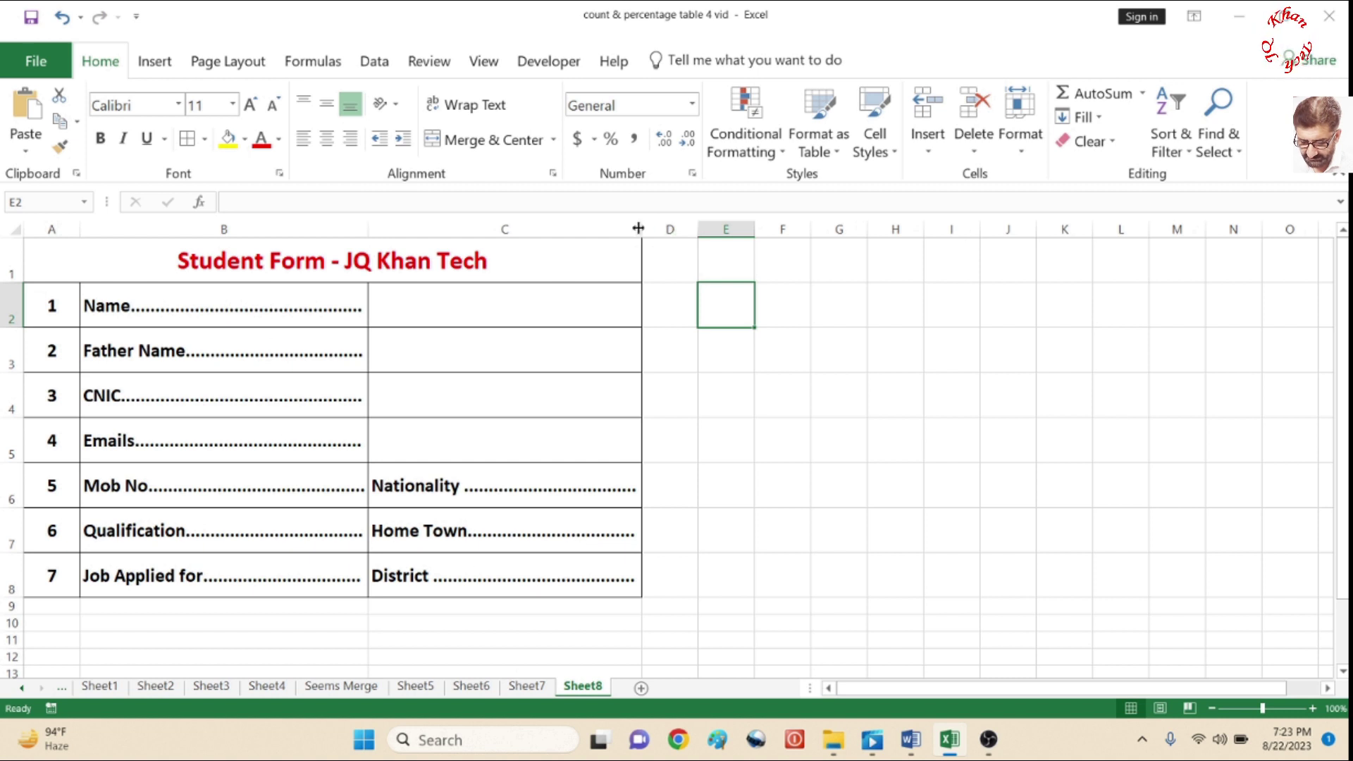
Widen column C further, and undo that last widening
left_click_drag(637, 228, 735, 248)
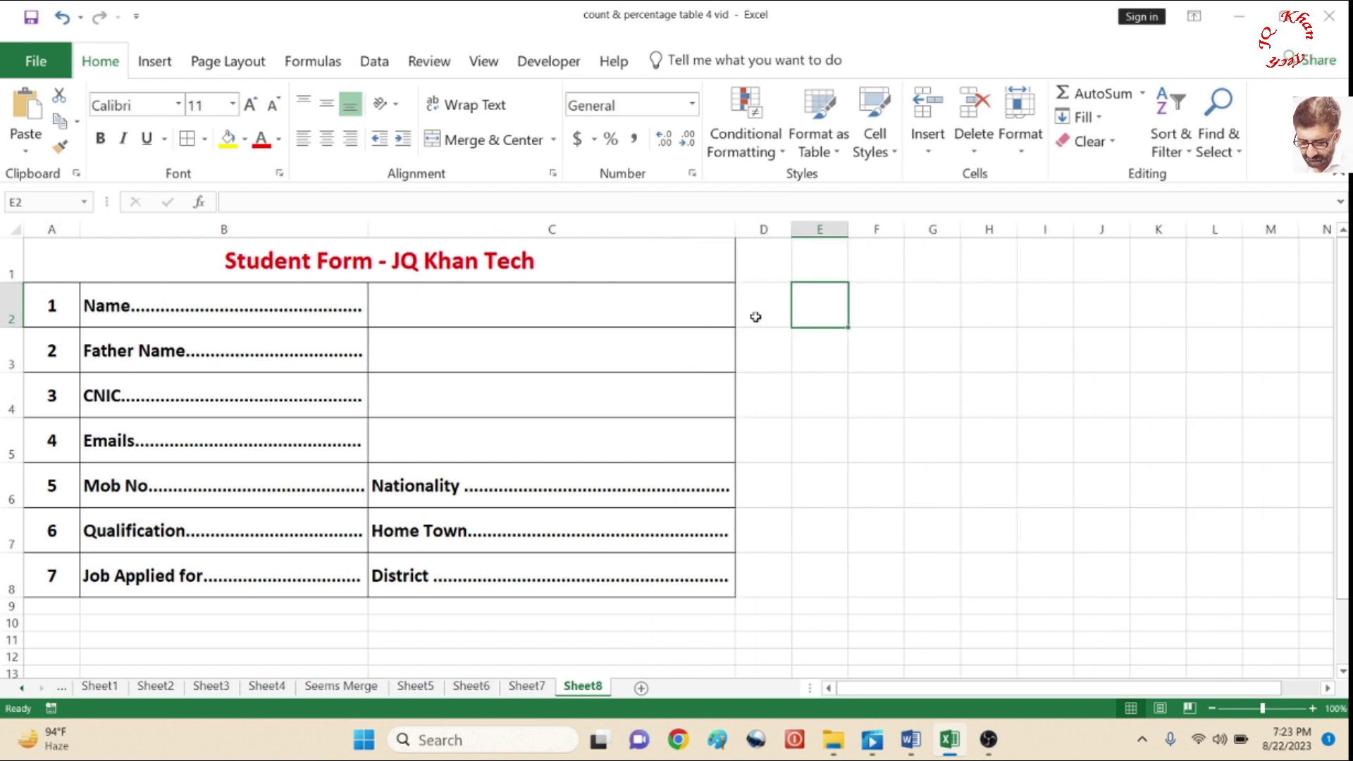
left_click(708, 487)
key("ctrl+z")
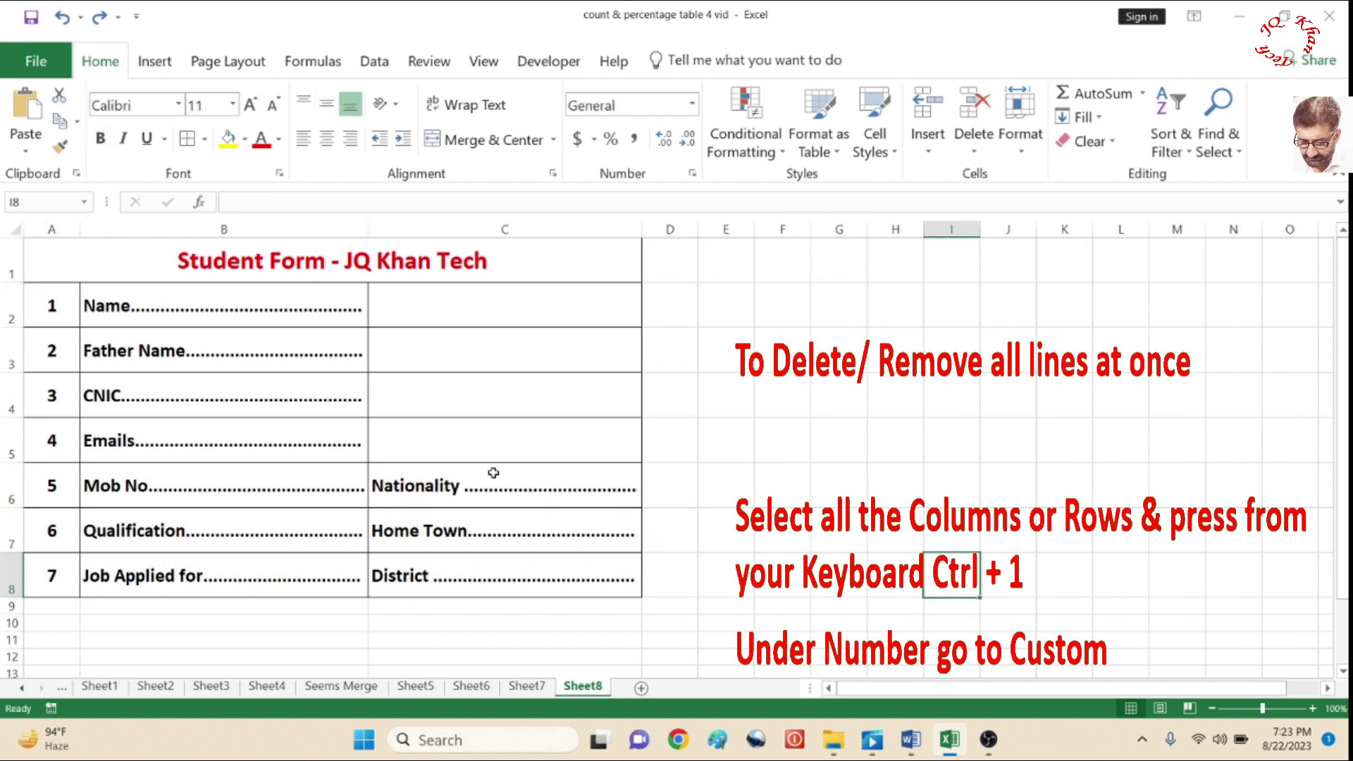
Remove all dotted lines at once by clearing the custom number format code from cells B2:C8
left_click_drag(148, 304, 493, 559)
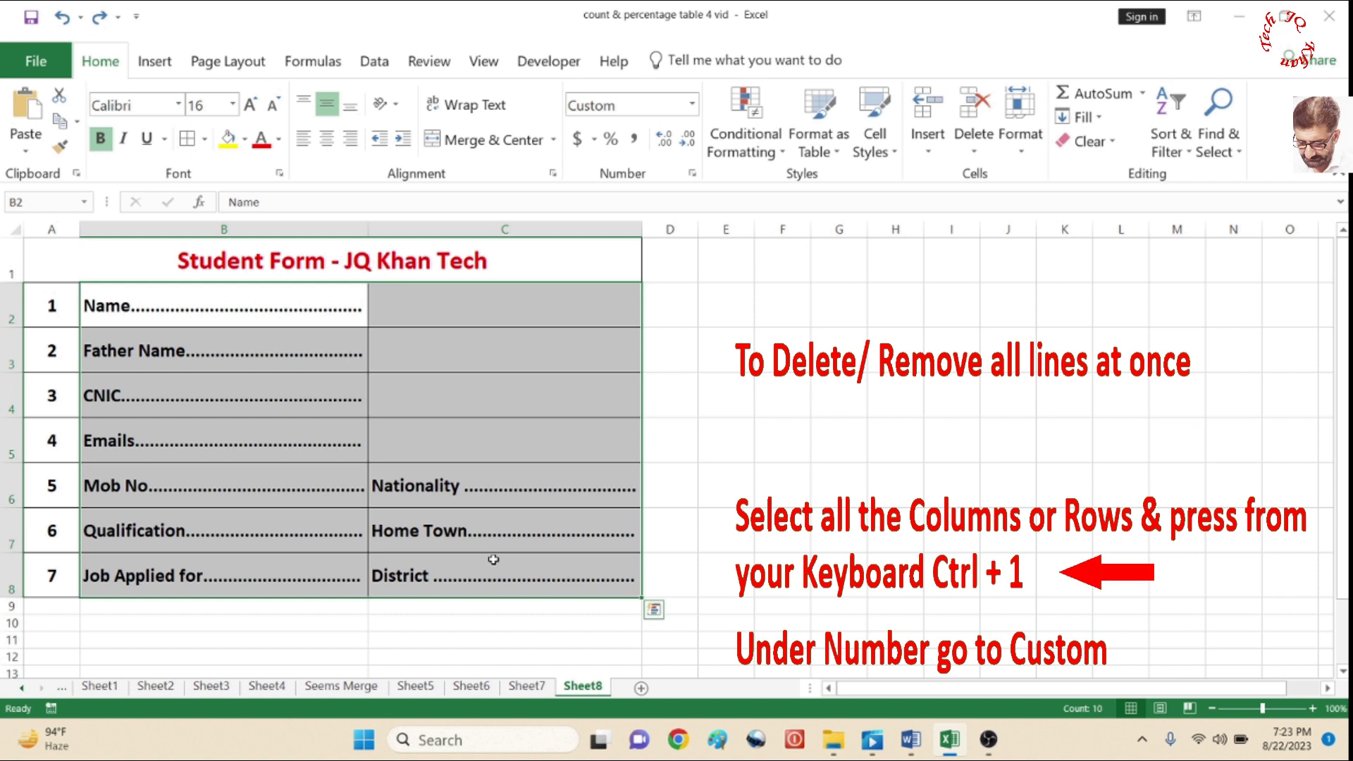
key("ctrl+1")
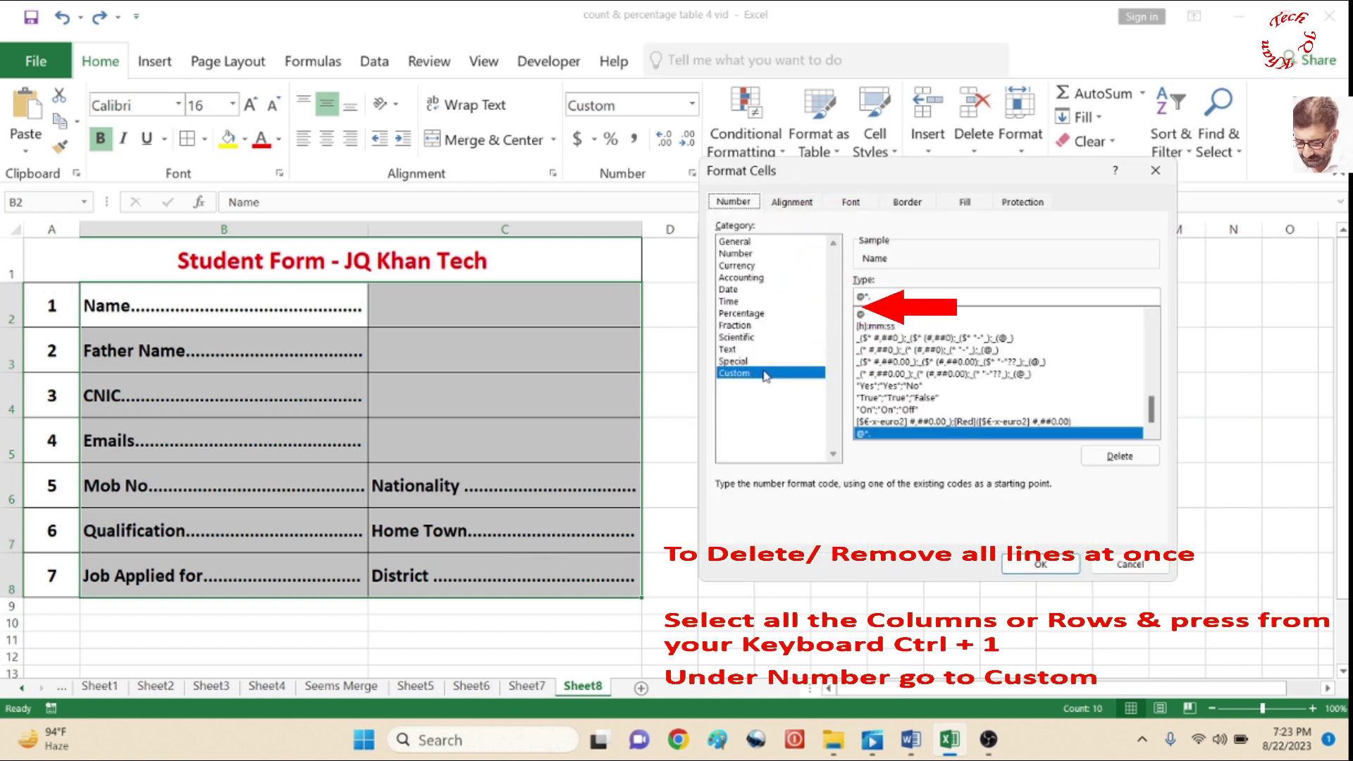
left_click(878, 296)
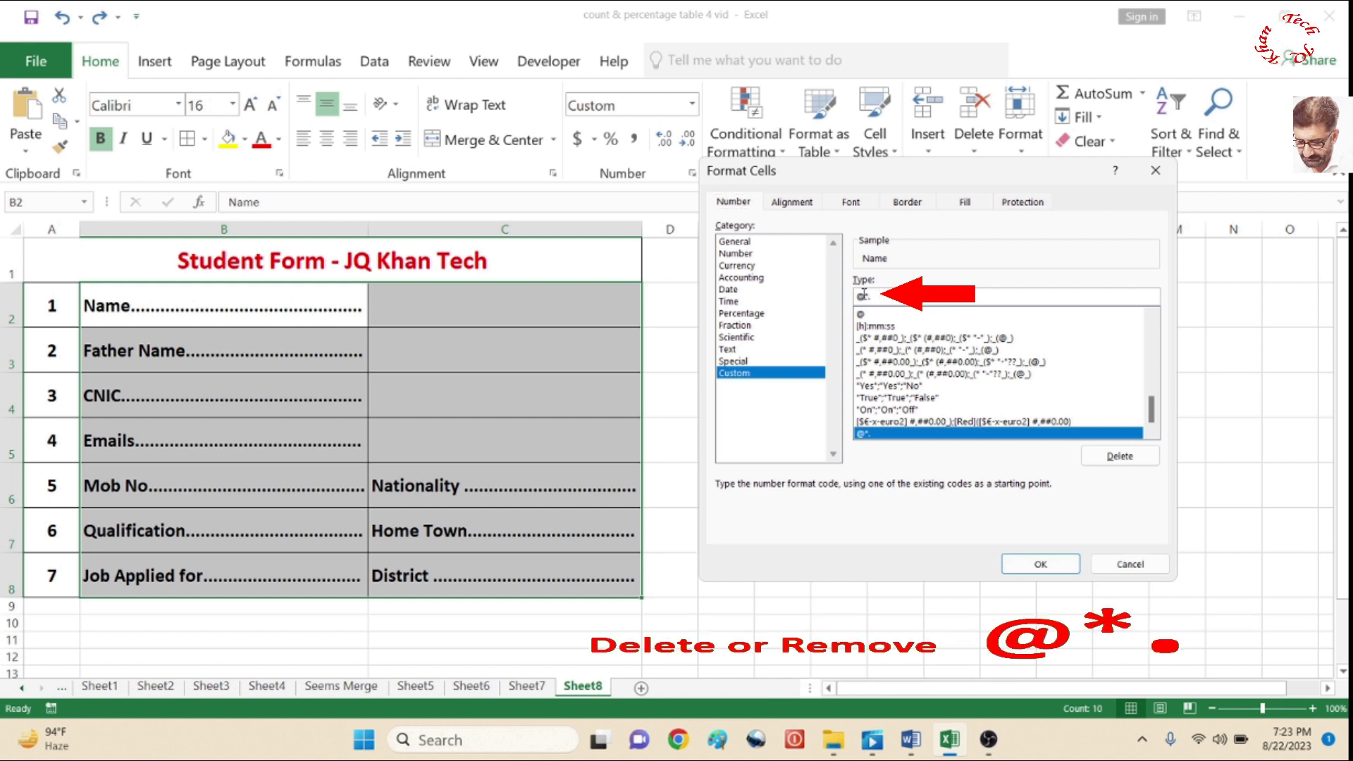
key("Delete")
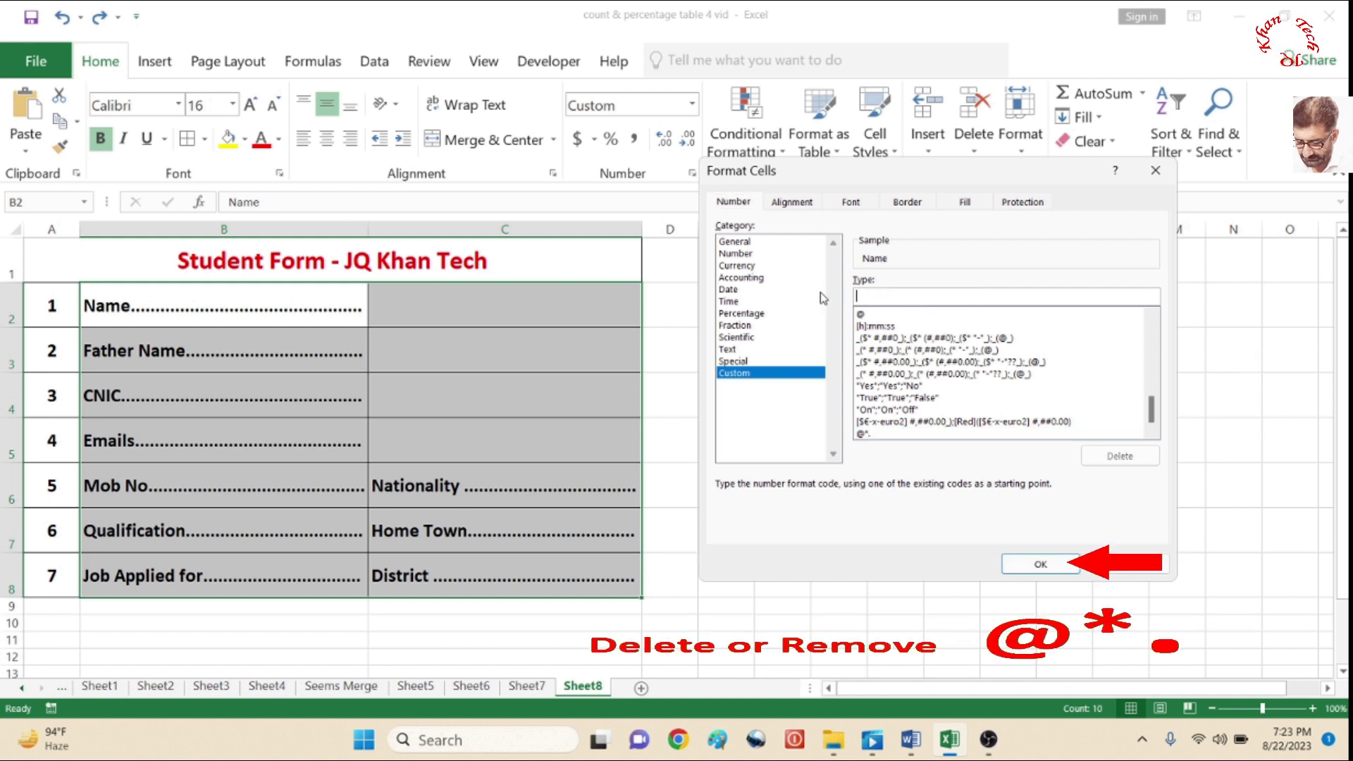
left_click(1041, 563)
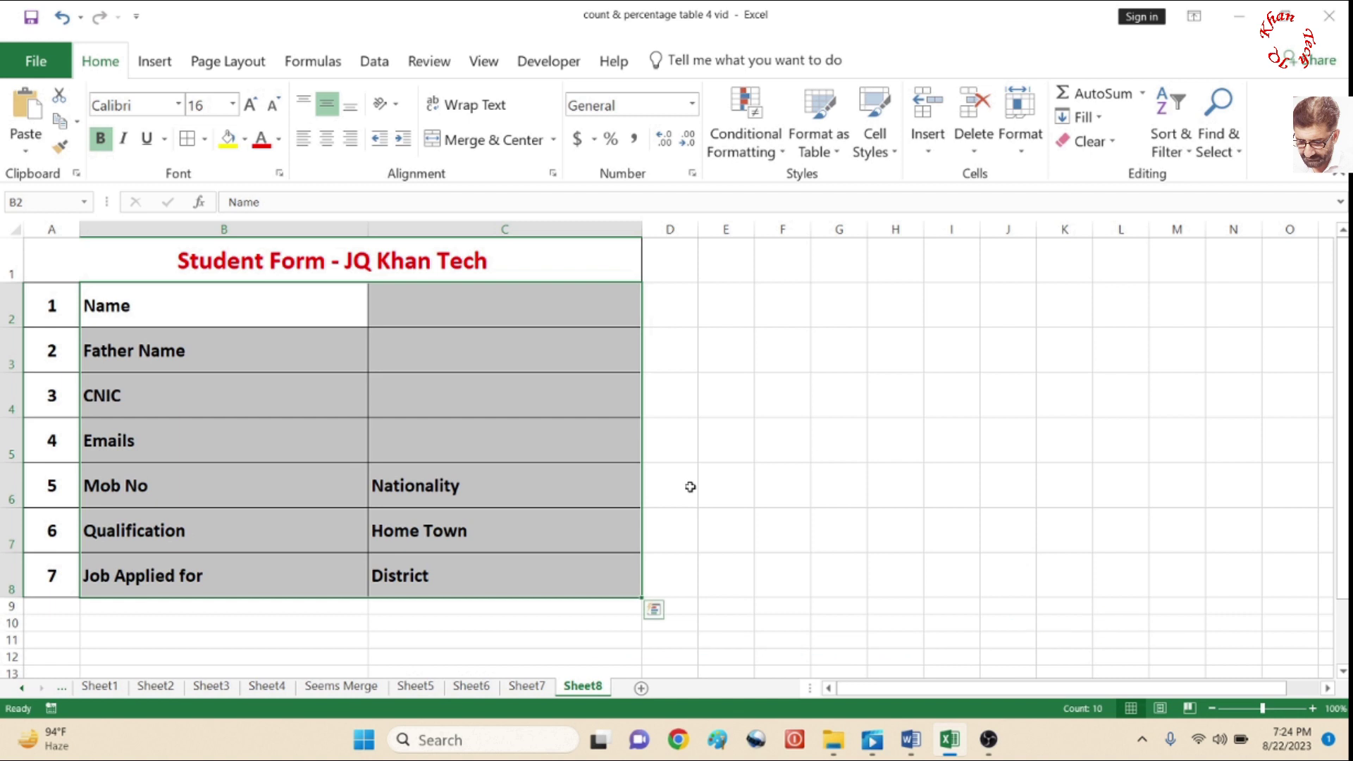
left_click(677, 503)
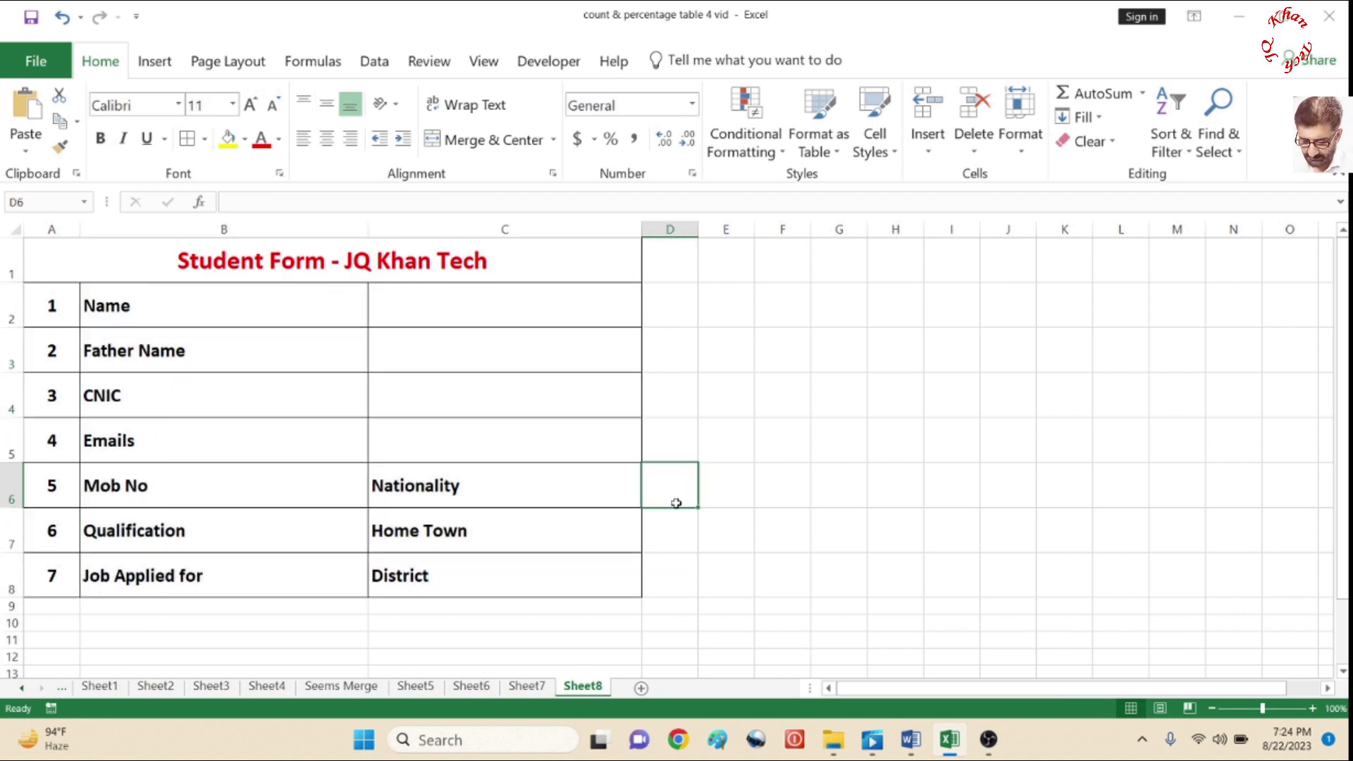
Switch to the Name document in Word and add a long row of dots after the Name label
left_click(950, 738)
left_click(912, 739)
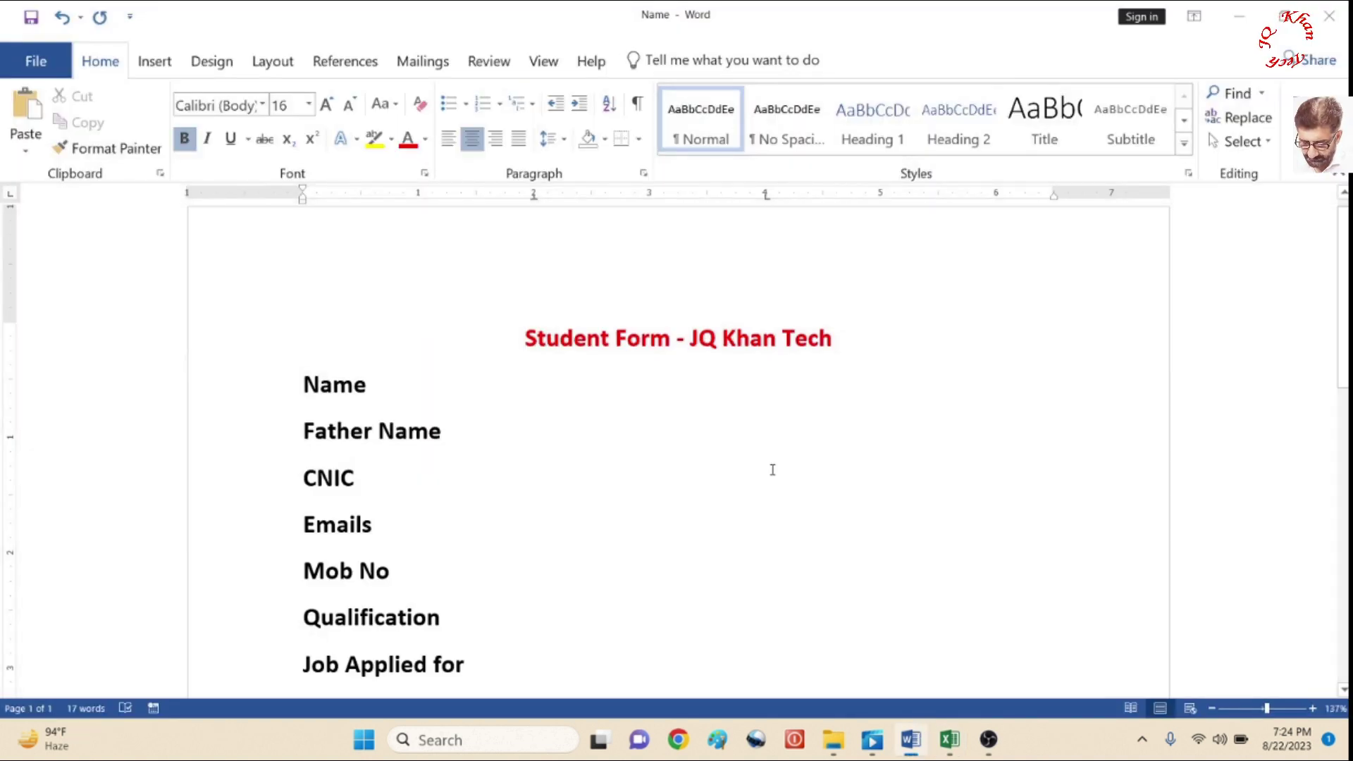
left_click(640, 475)
scroll(640, 477, "down", 1)
left_click(451, 331)
type("..")
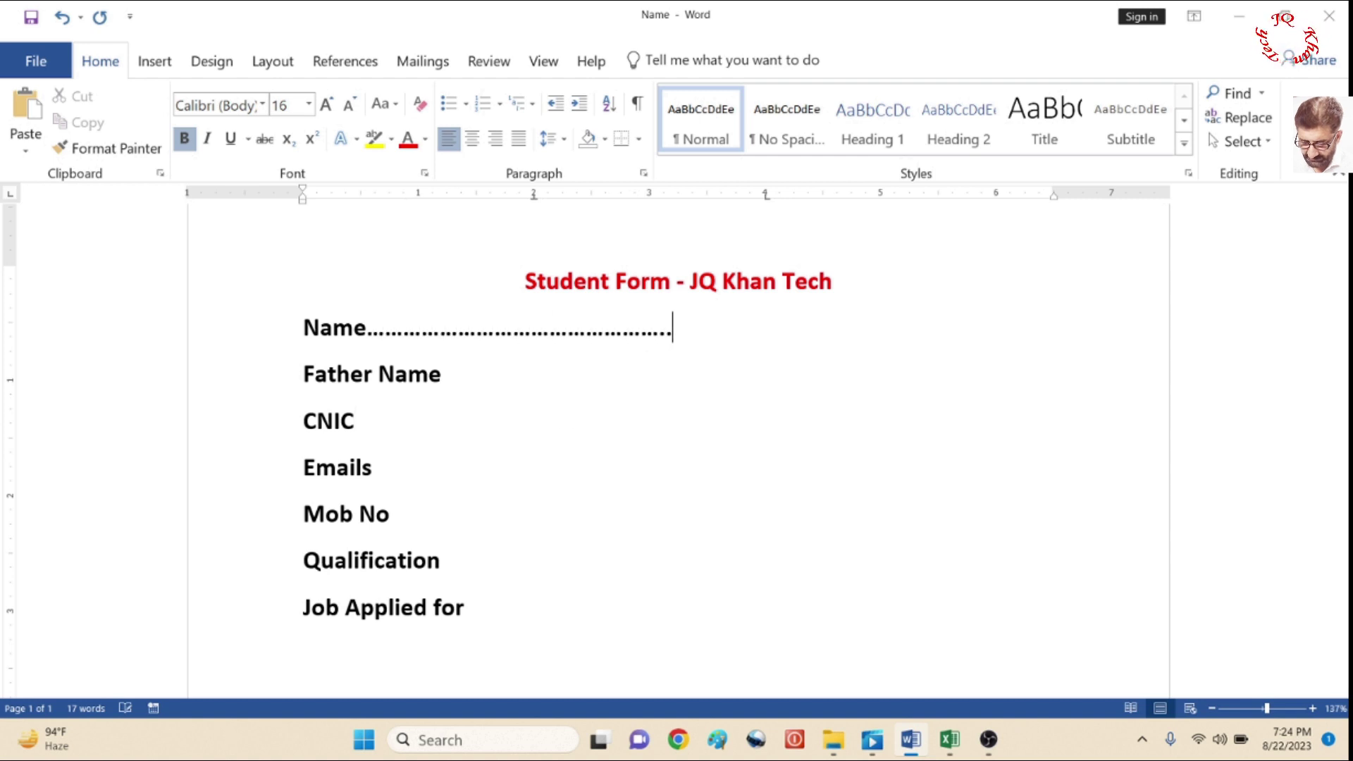
Copy the row of dots after the Name label and paste it after the Father Name and CNIC labels
key("shift+Left")
key("shift+Left")
key("shift+Left")
key("shift+Left")
key("shift+Left")
key("shift+Left")
key("shift+Left")
key("shift+Left")
key("shift+Left")
key("shift+Left")
key("shift+Left")
key("shift+Left")
key("shift+Left")
key("shift+Left")
key("shift+Left")
key("shift+Left")
key("shift+Left")
key("shift+Left")
key("shift+Left")
key("shift+Left")
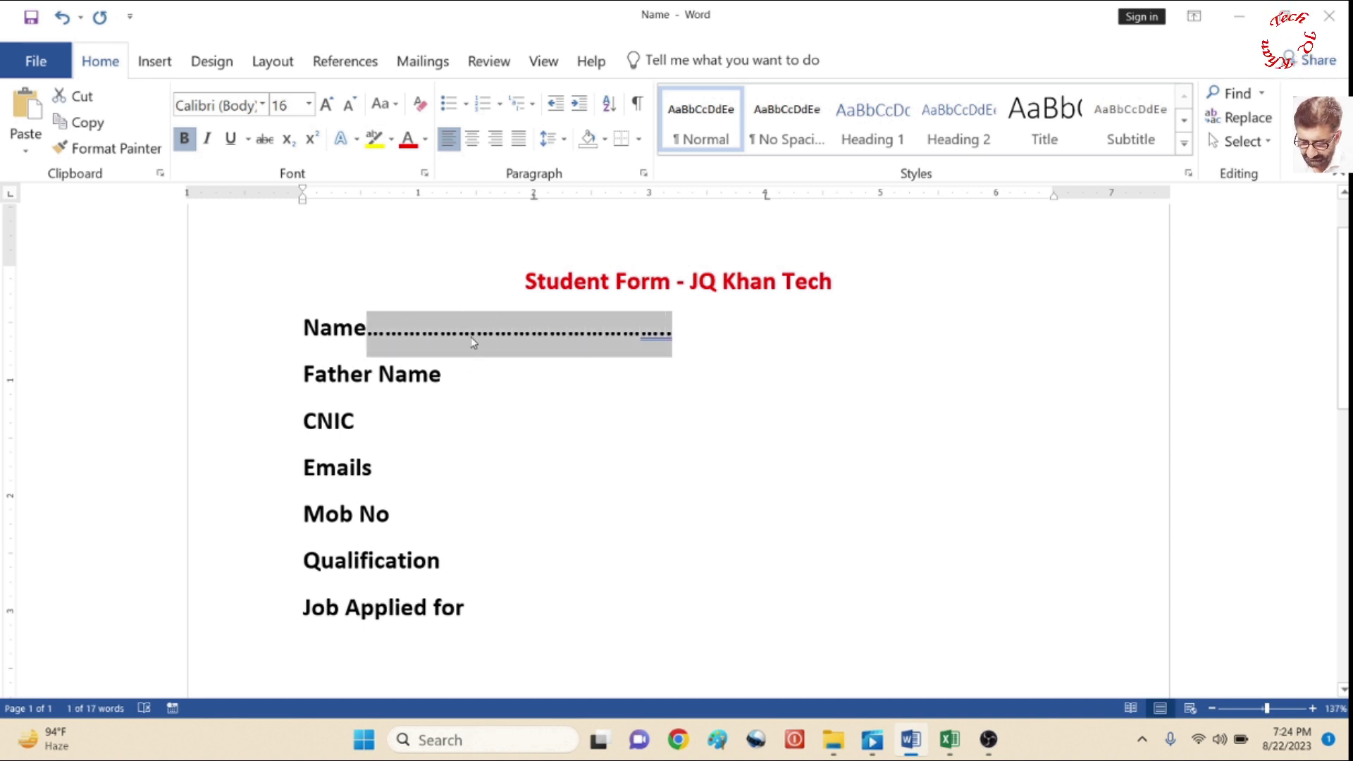
right_click(473, 342)
left_click(520, 366)
left_click(482, 370)
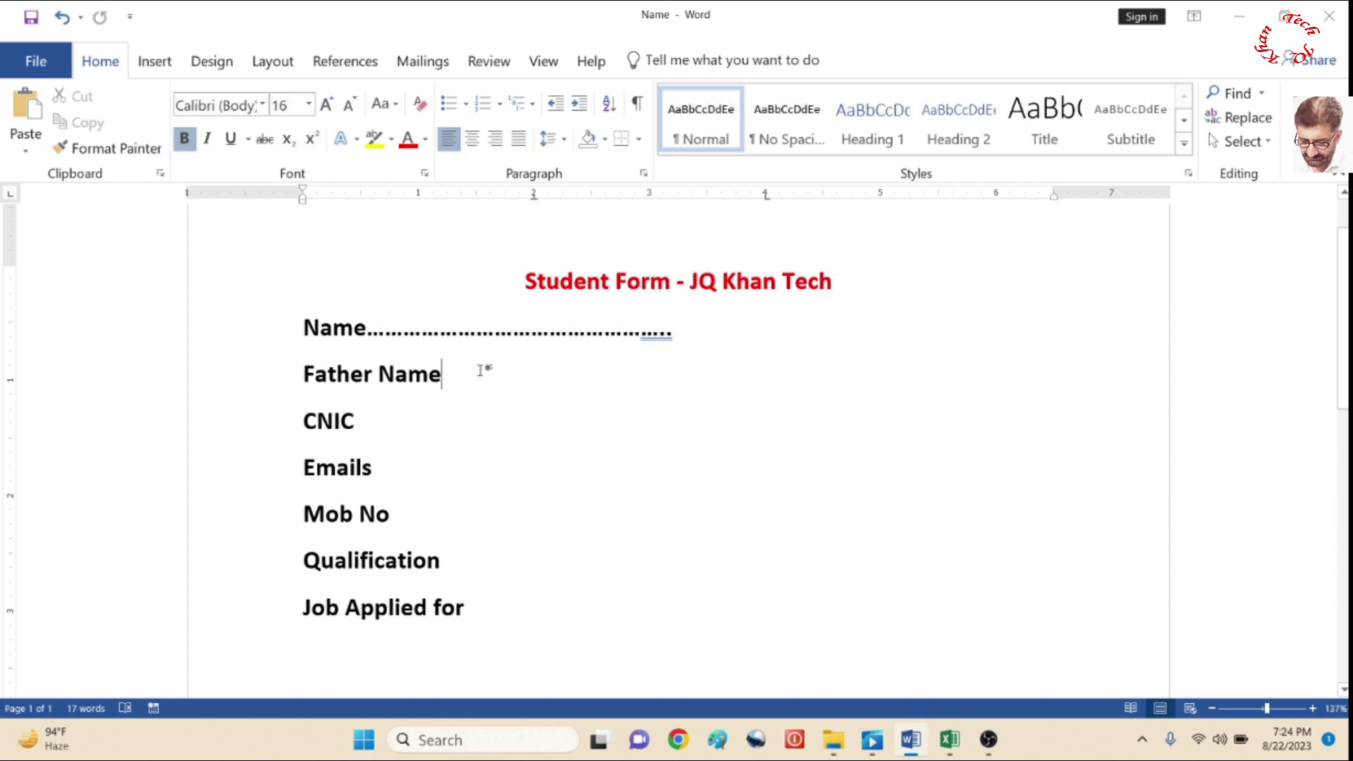
key("ctrl+v")
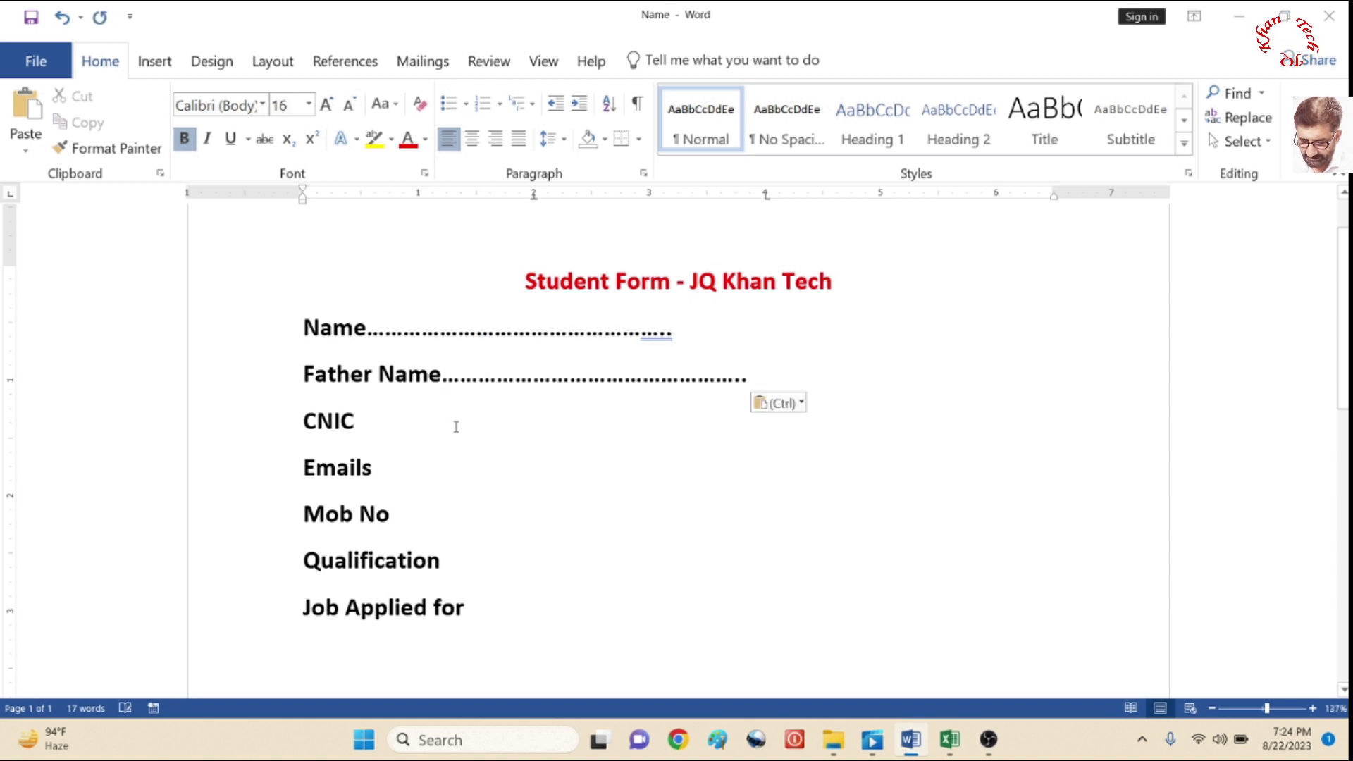
key("ctrl+v")
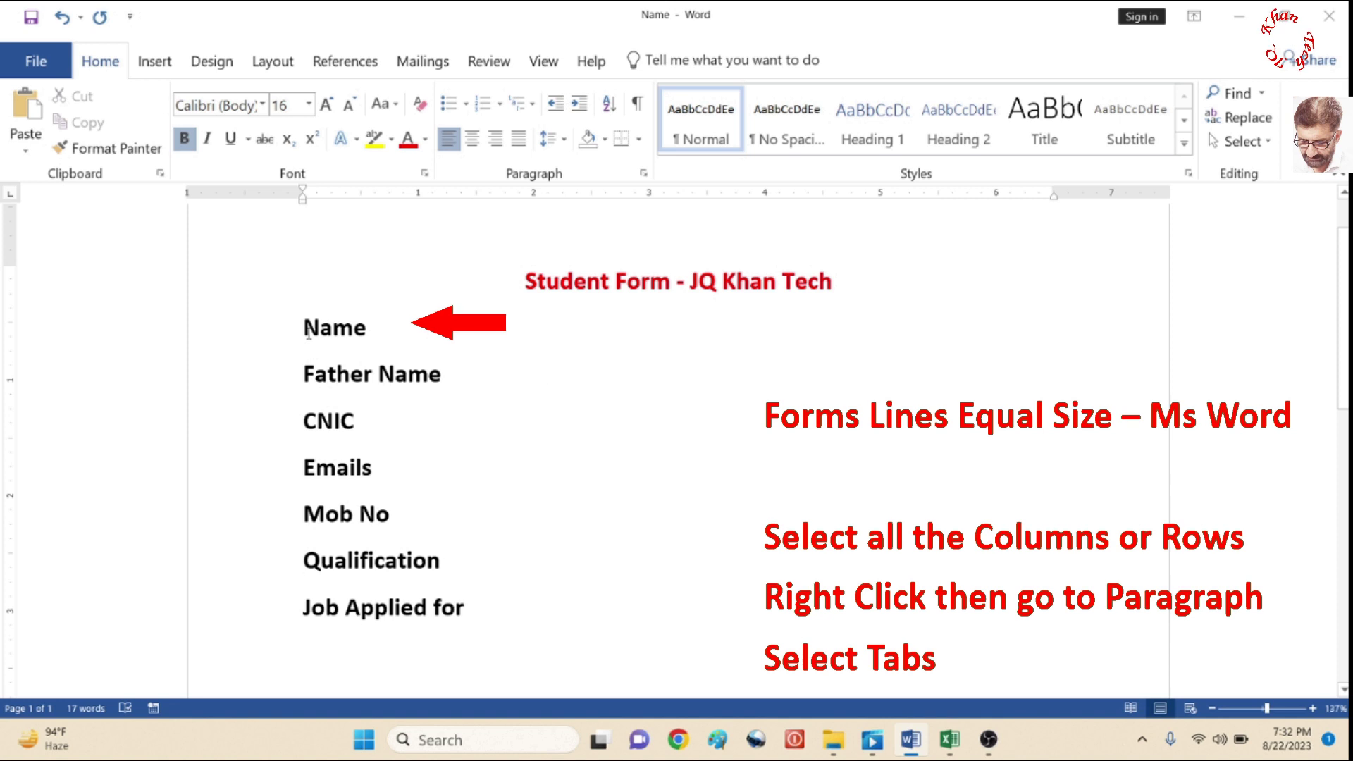
Select all label lines from Name to Job Applied for and clear all their existing tab stops in the tab settings
left_click(308, 333, "shift")
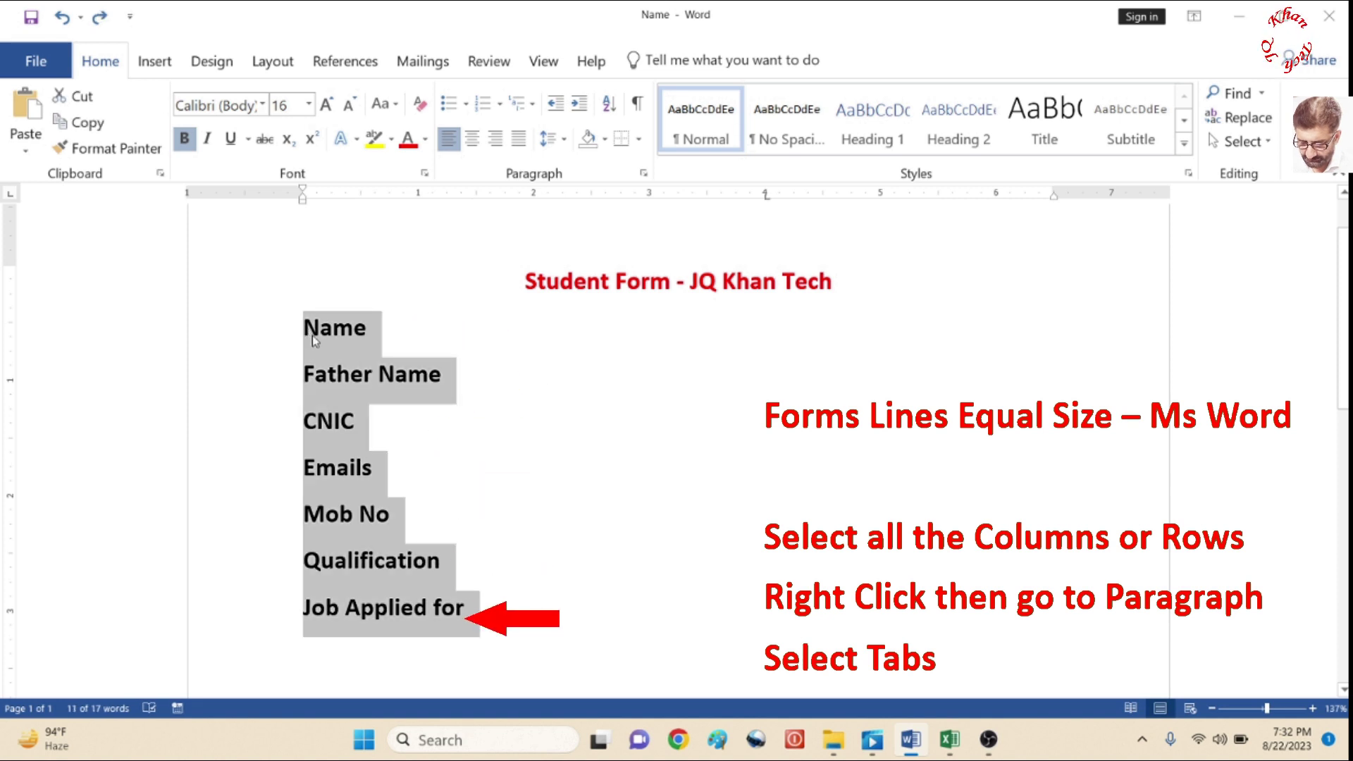
right_click(323, 344)
mouse_move(387, 518)
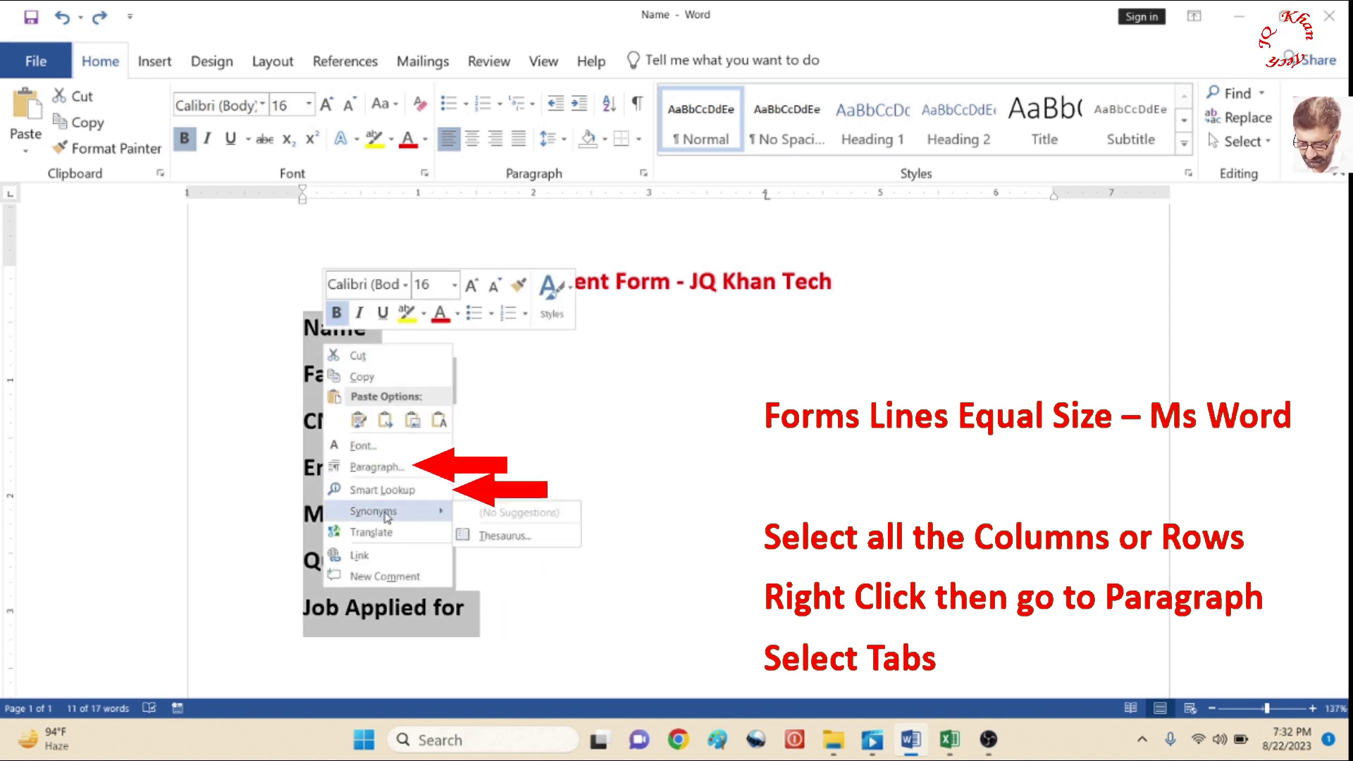
left_click(377, 467)
left_click(516, 578)
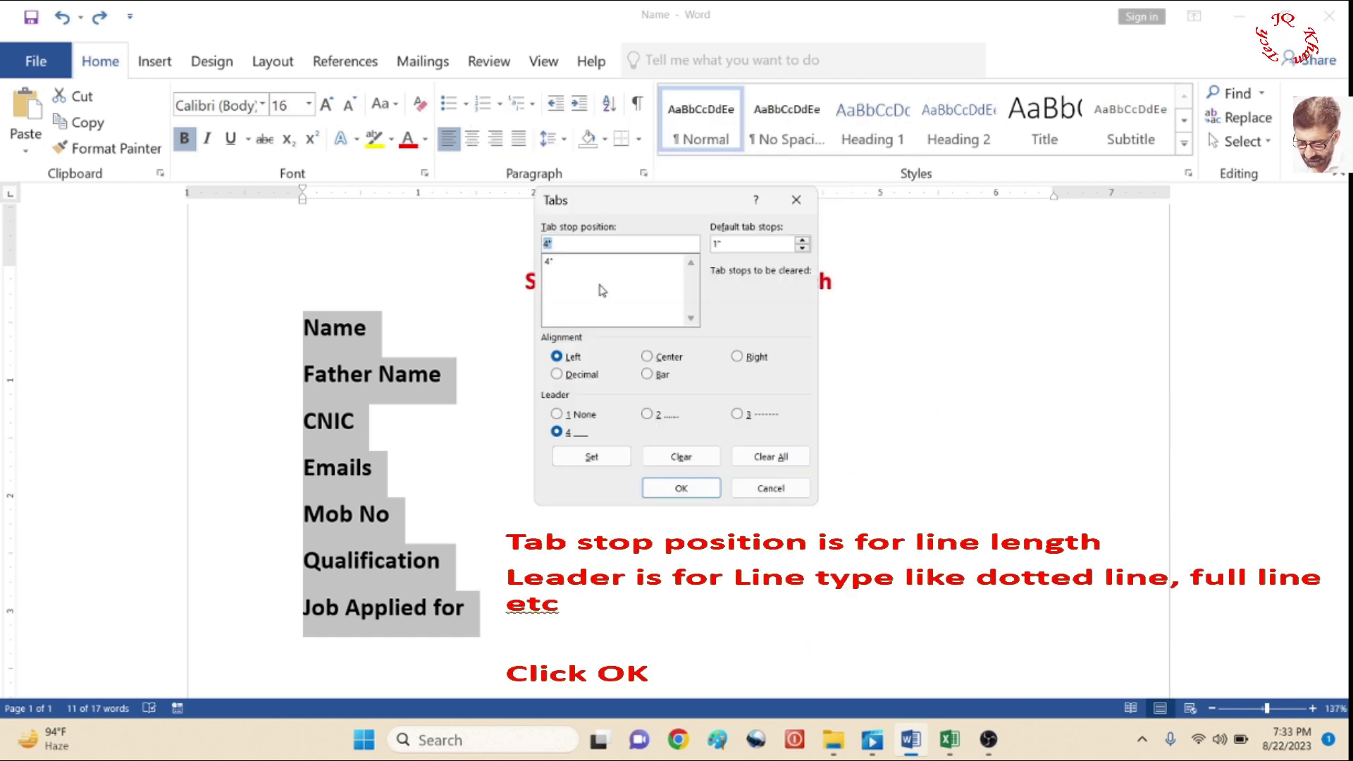
left_click(757, 459)
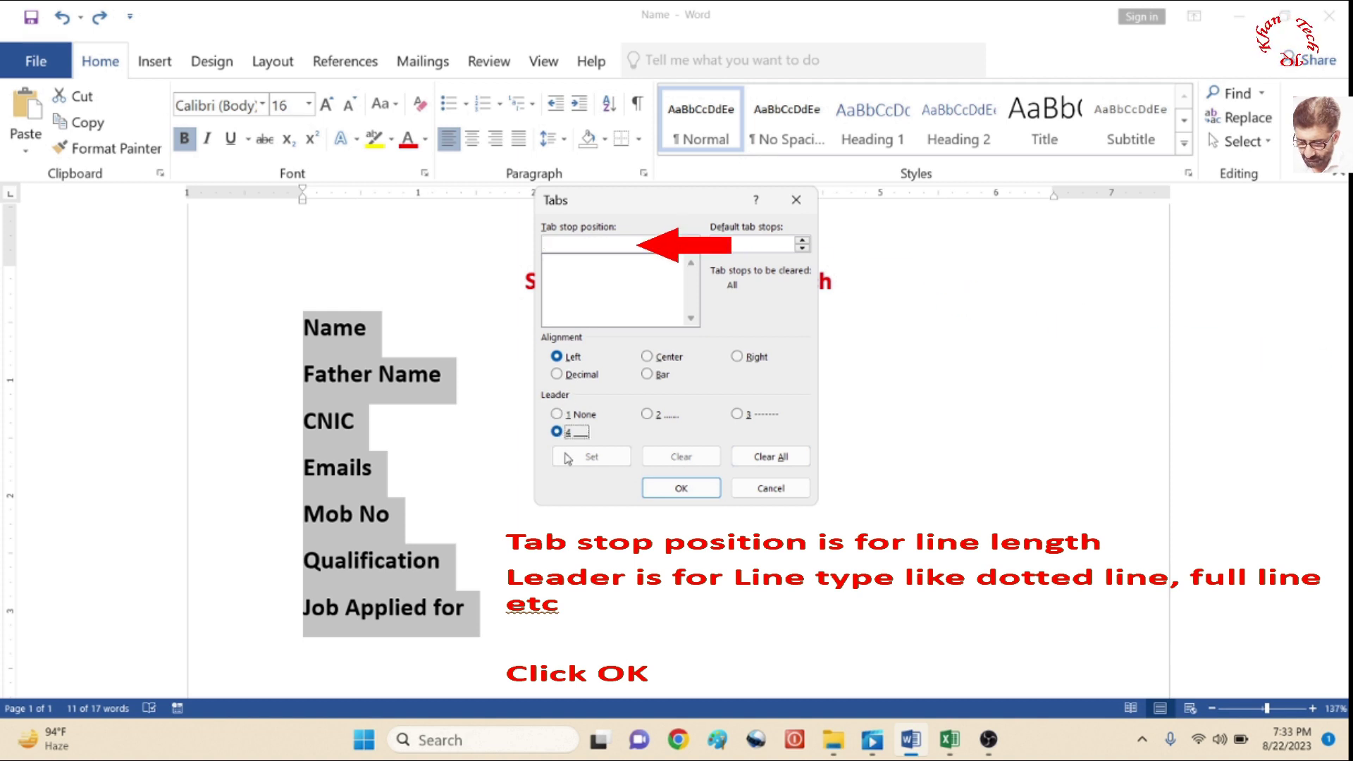
Set a left-aligned tab stop at 6" with the solid underline leader (option 4) for the selected label lines
left_click(558, 243)
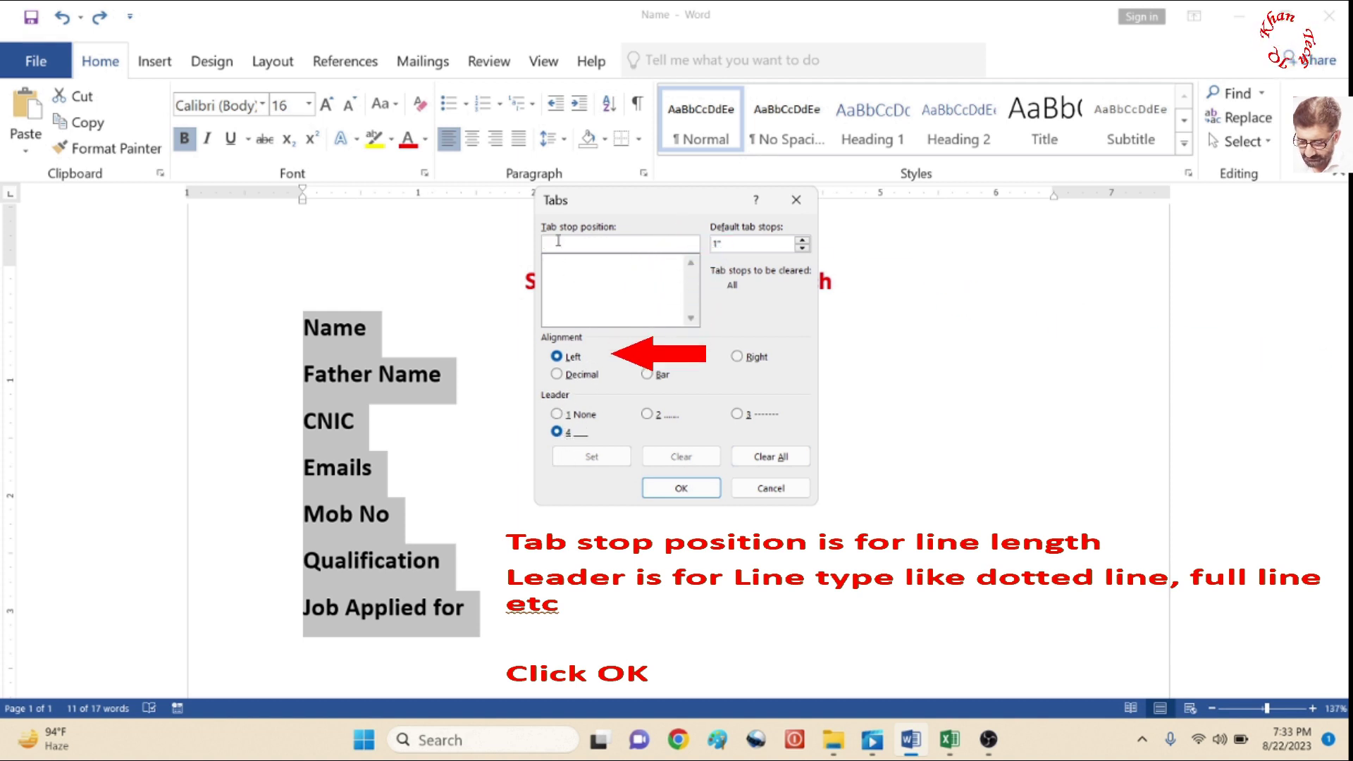
type("6")
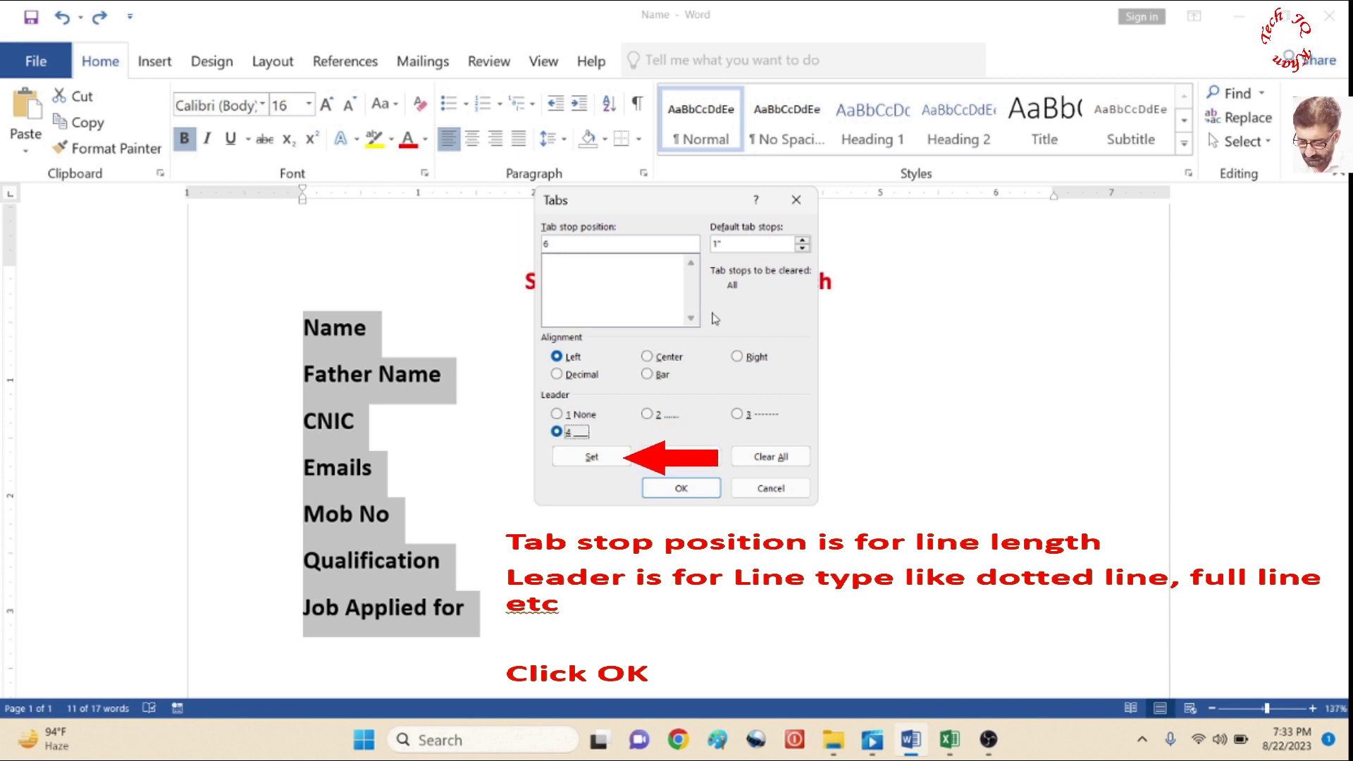
left_click(612, 459)
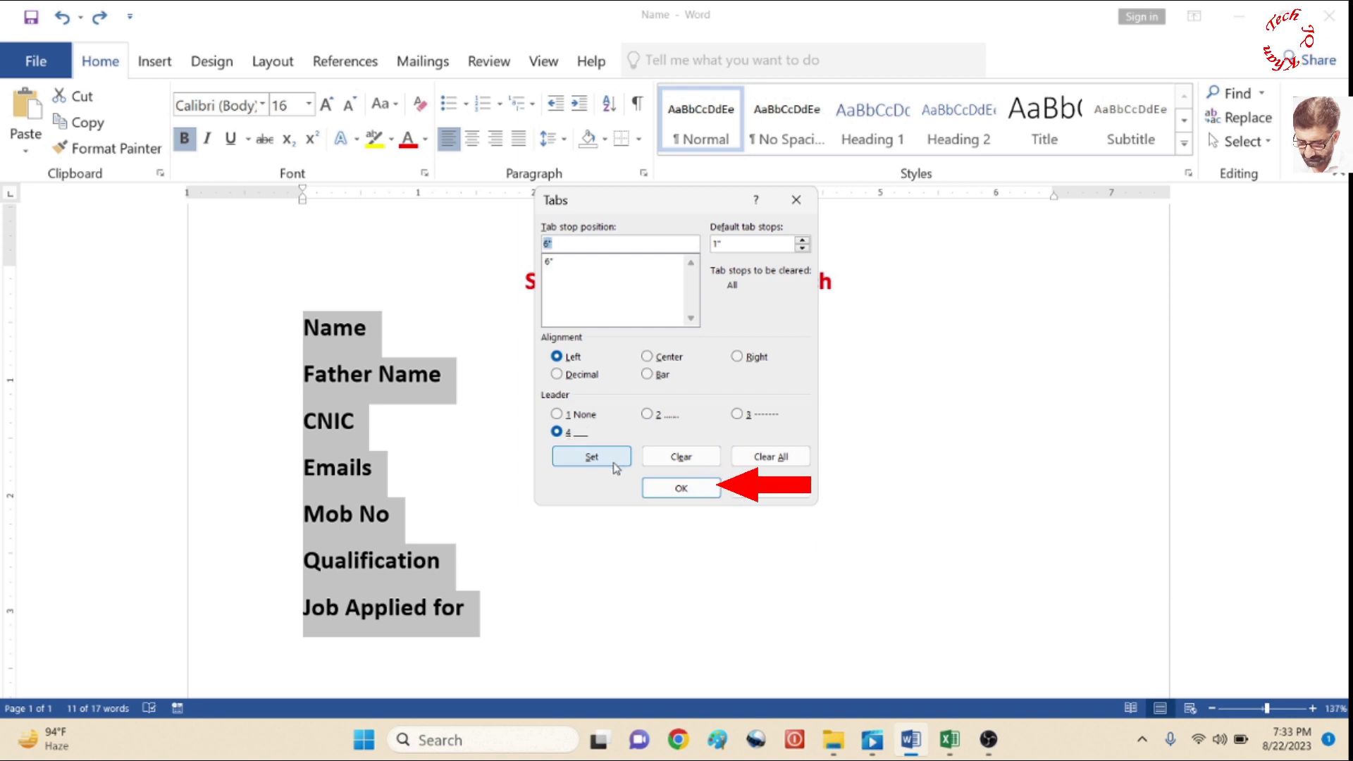
left_click(676, 492)
Insert a tab after each label from Name to Job Applied for to draw the solid leader lines
left_click(395, 328)
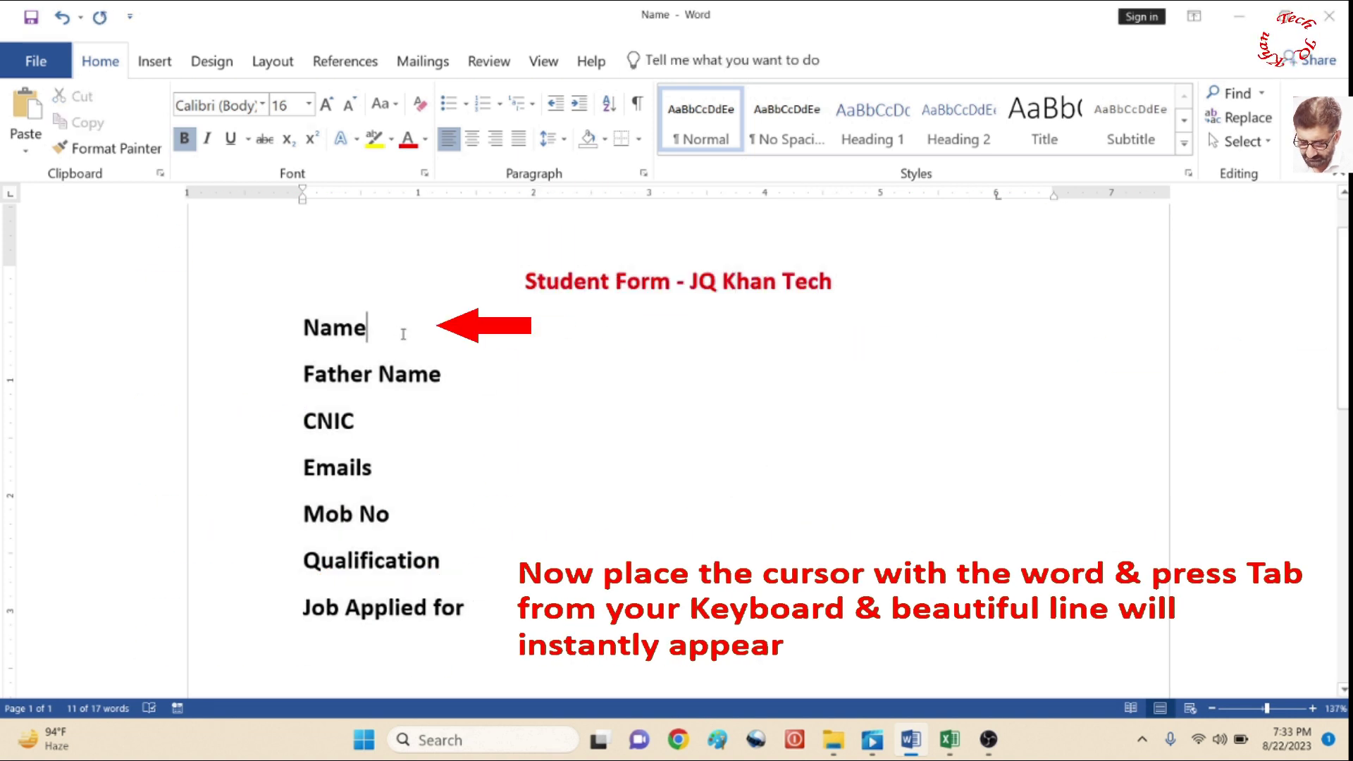
key("Tab")
left_click(454, 382)
key("Tab")
left_click(444, 419)
key("Tab")
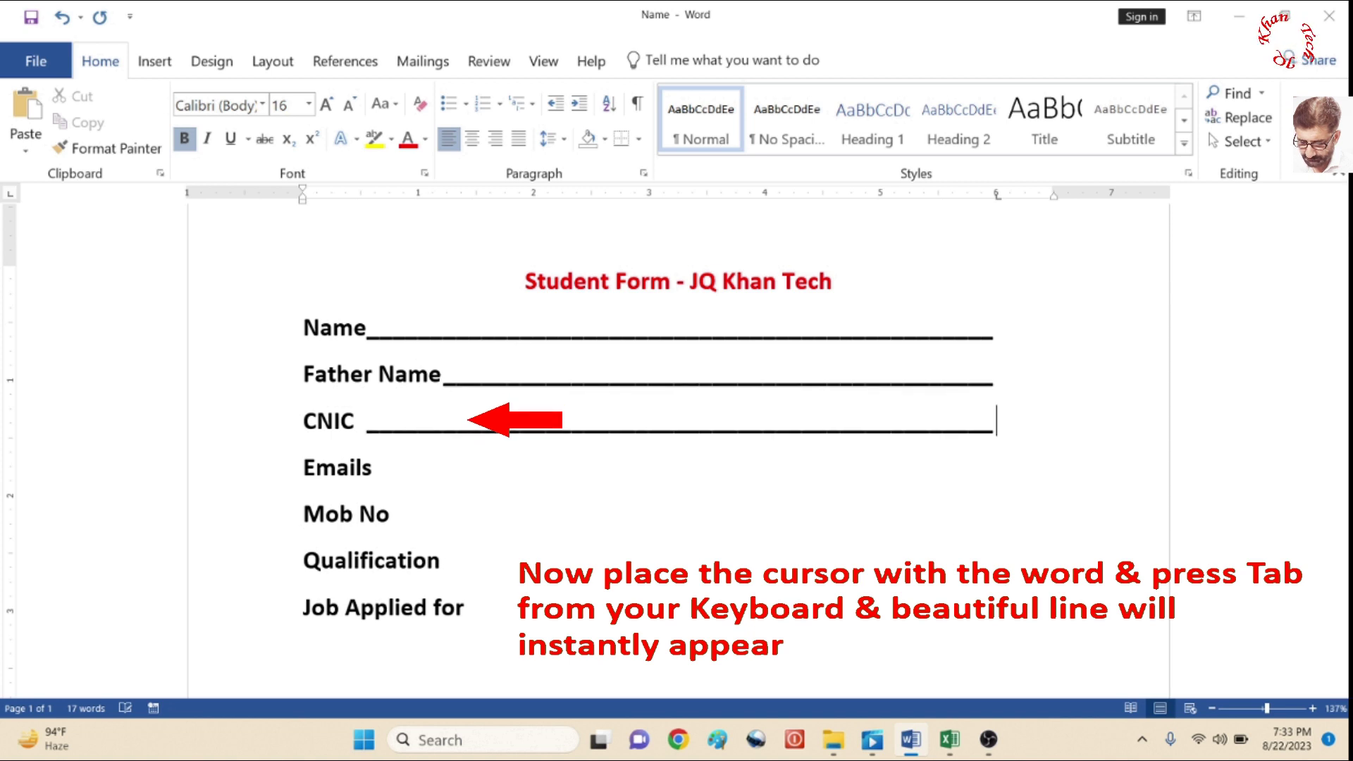
left_click(441, 459)
key("Tab")
left_click(438, 507)
key("Tab")
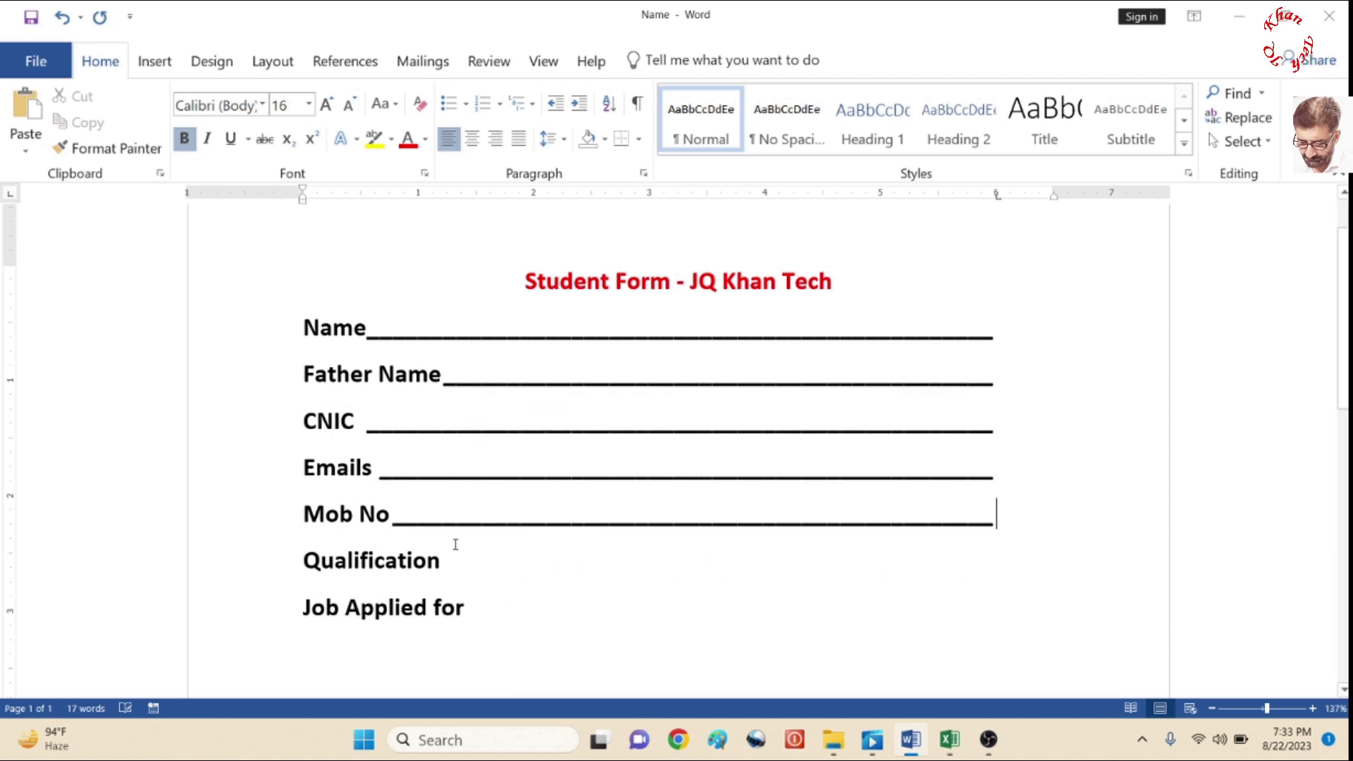
key("Tab")
key("Tab")
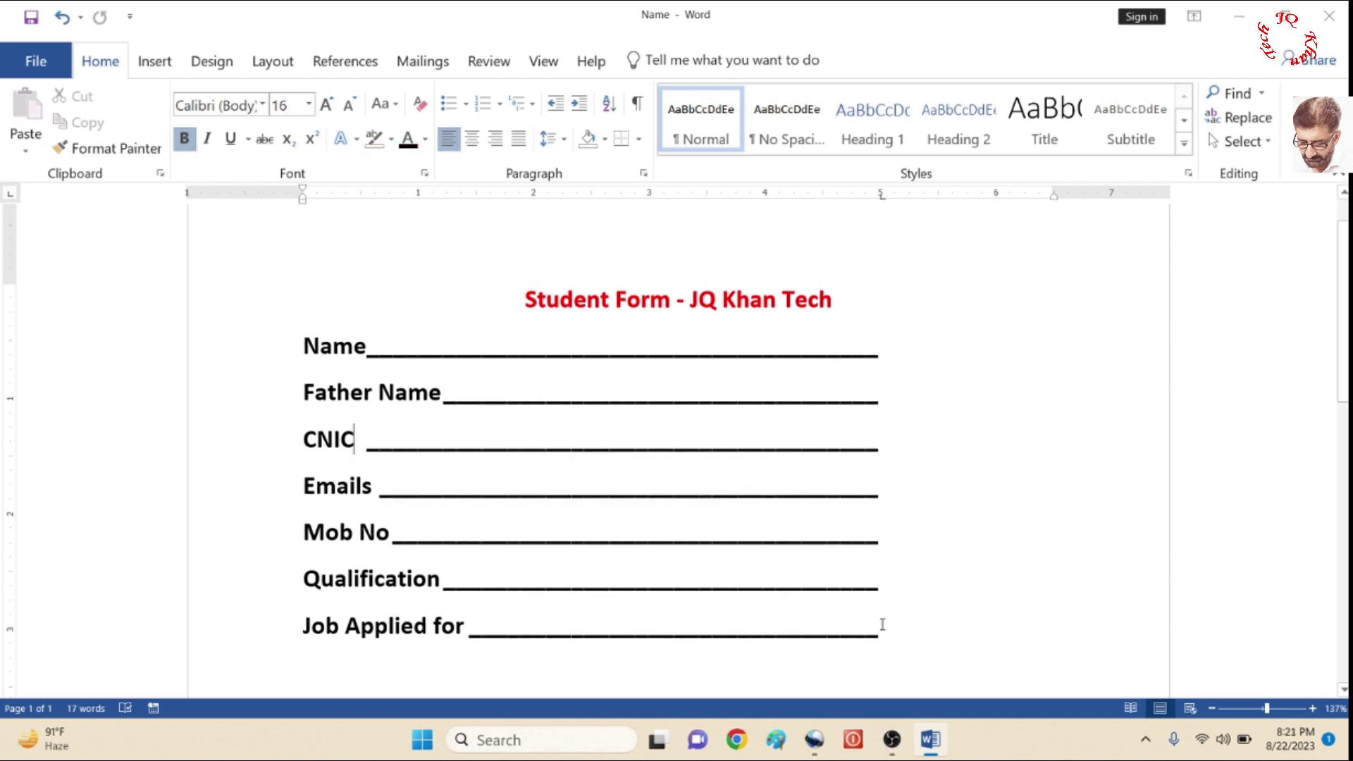
Change the font color of all label lines from Name to Job Applied for to dark orange
left_click_drag(882, 625, 293, 349)
left_click(427, 140)
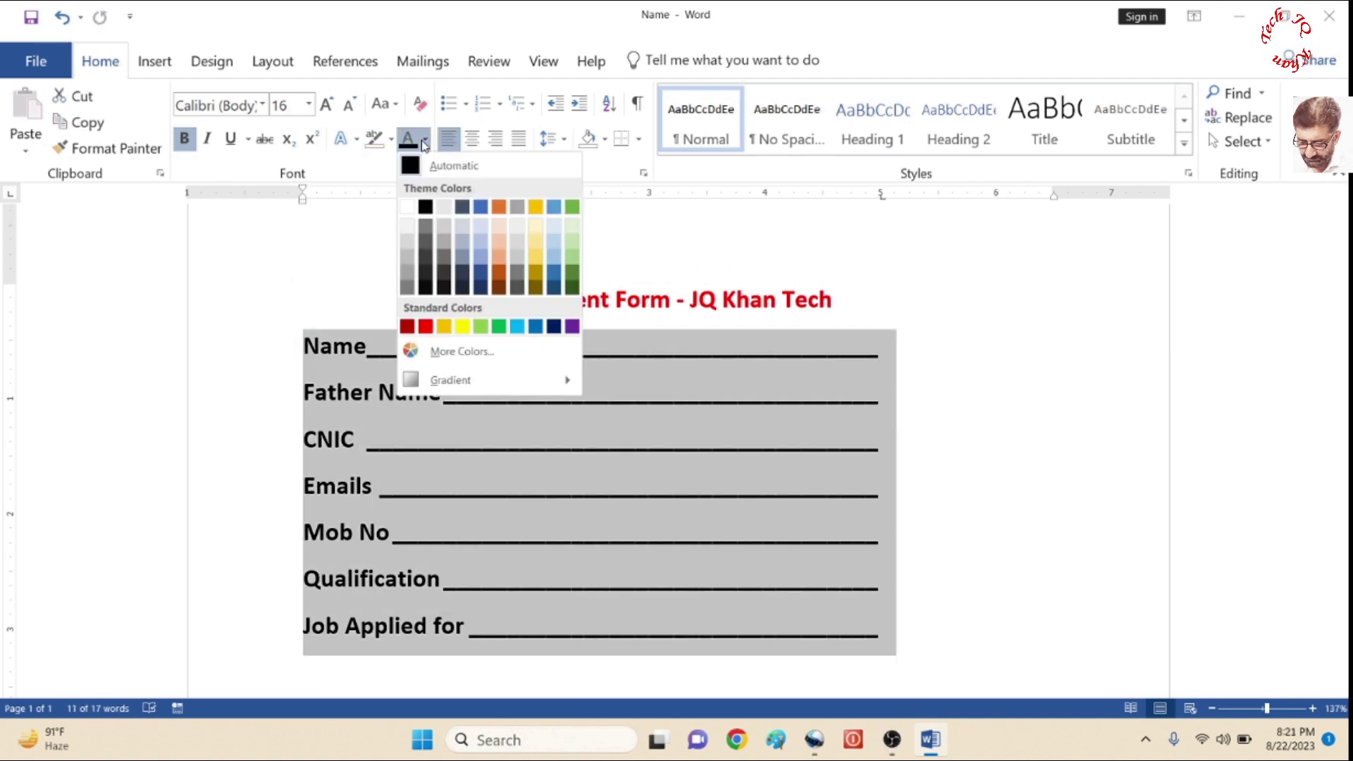
left_click(498, 279)
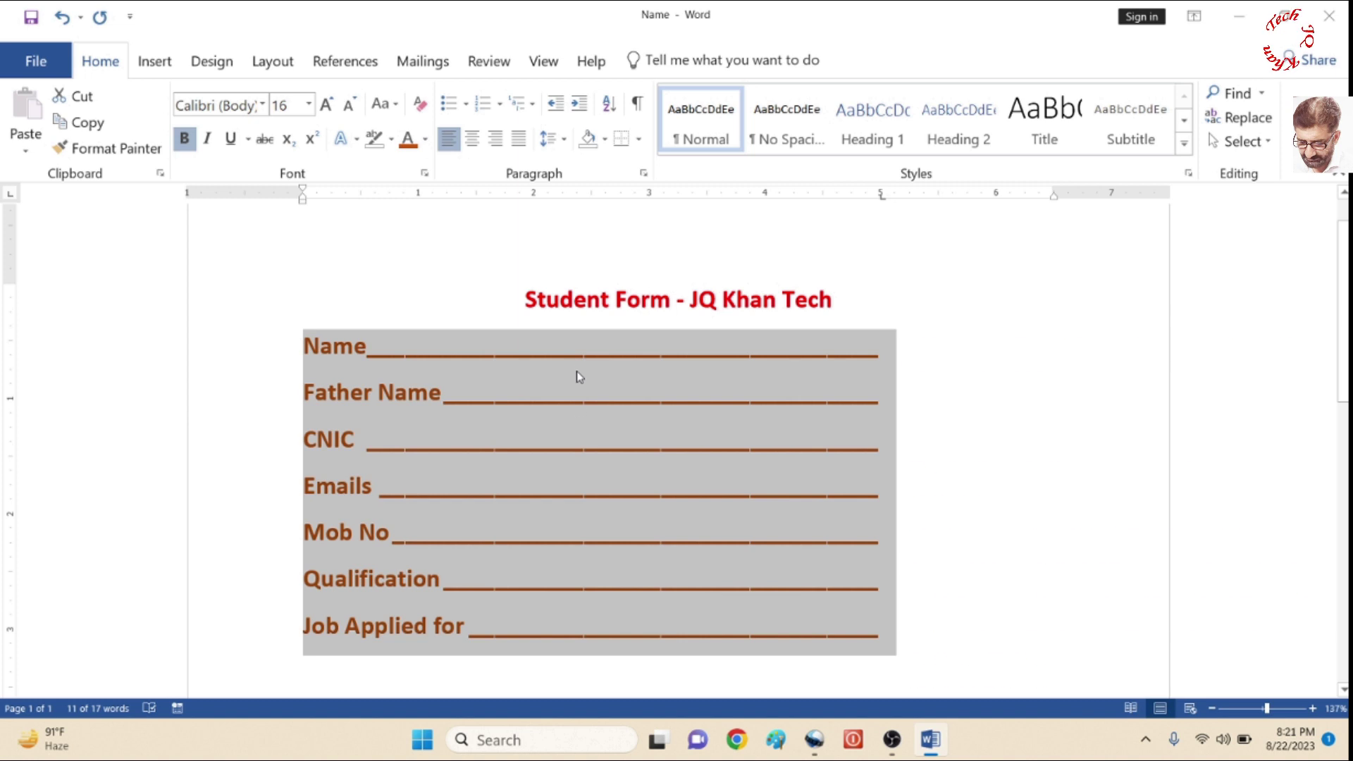
Remove all form lines at once by clearing every tab stop of the selected label lines, and deselect the text
right_click(579, 402)
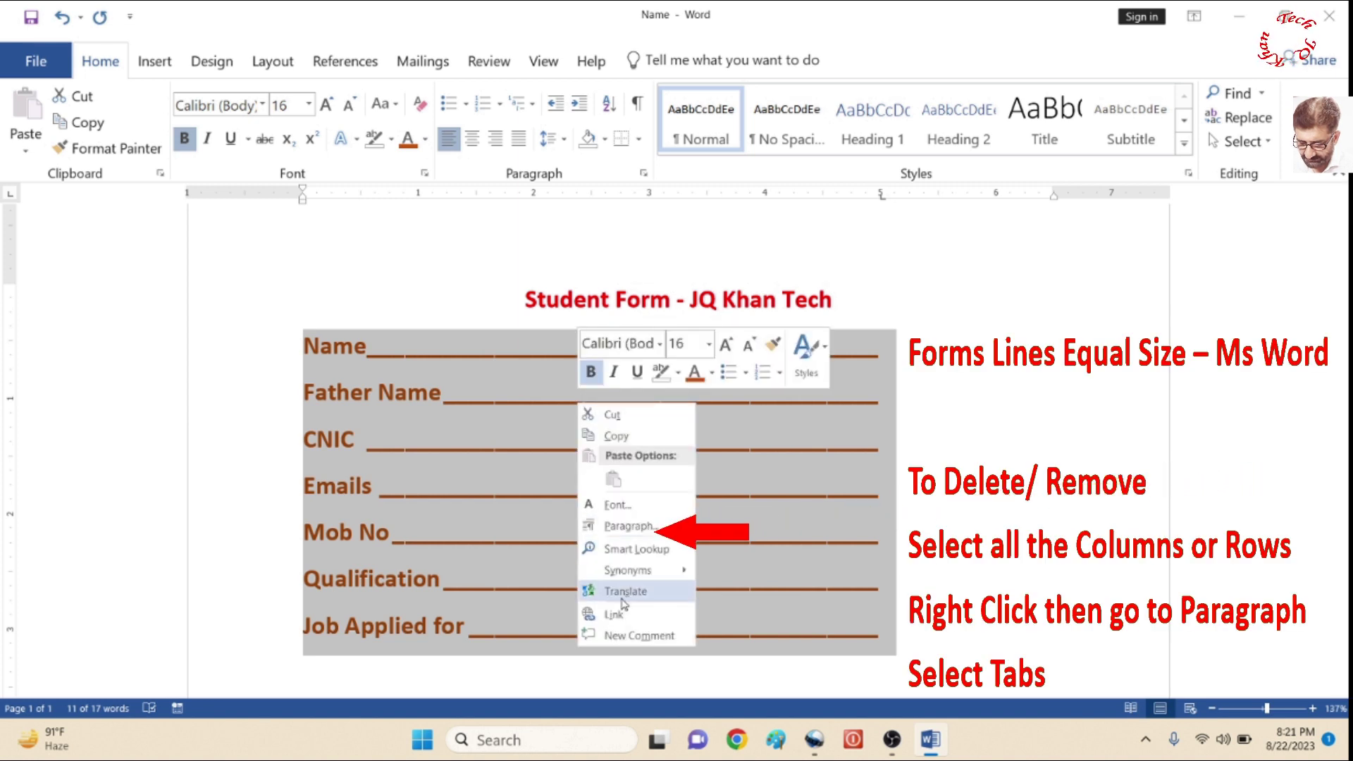
left_click(630, 527)
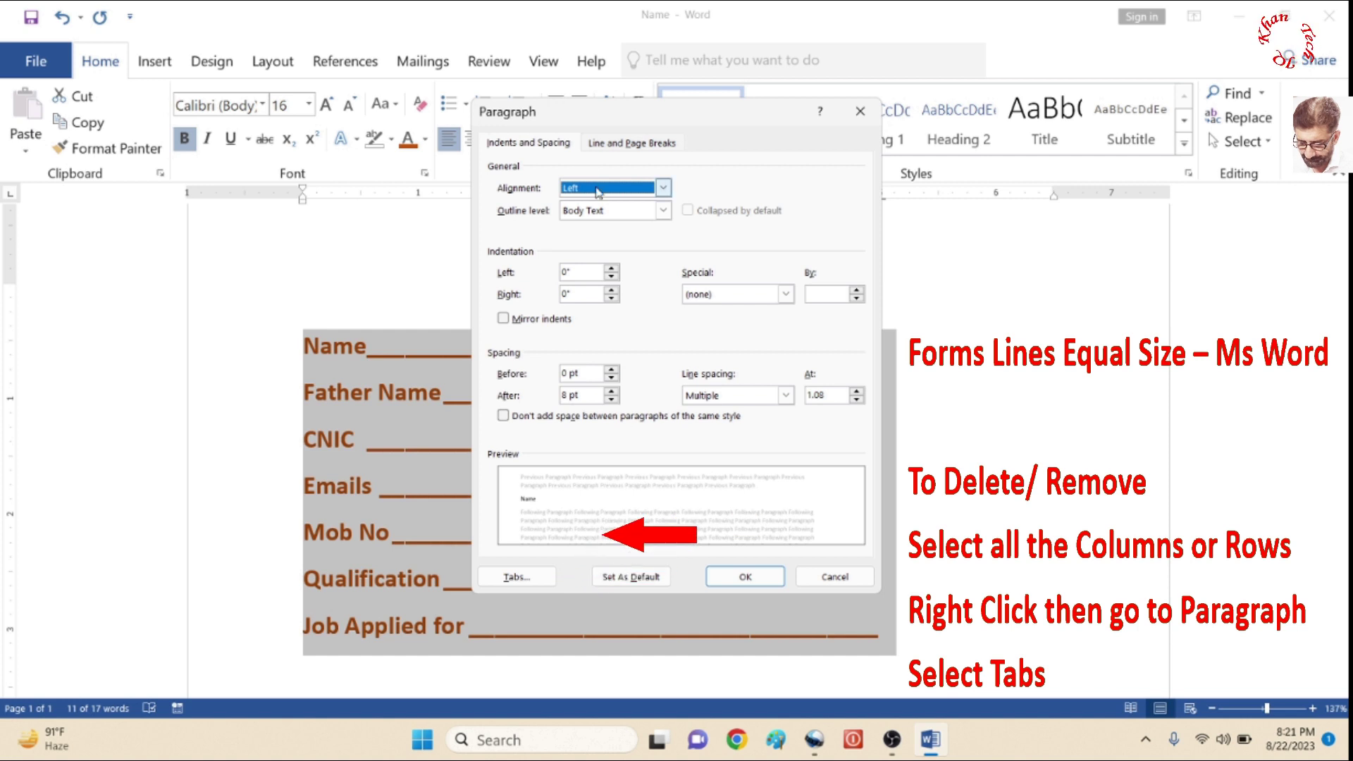
left_click(516, 576)
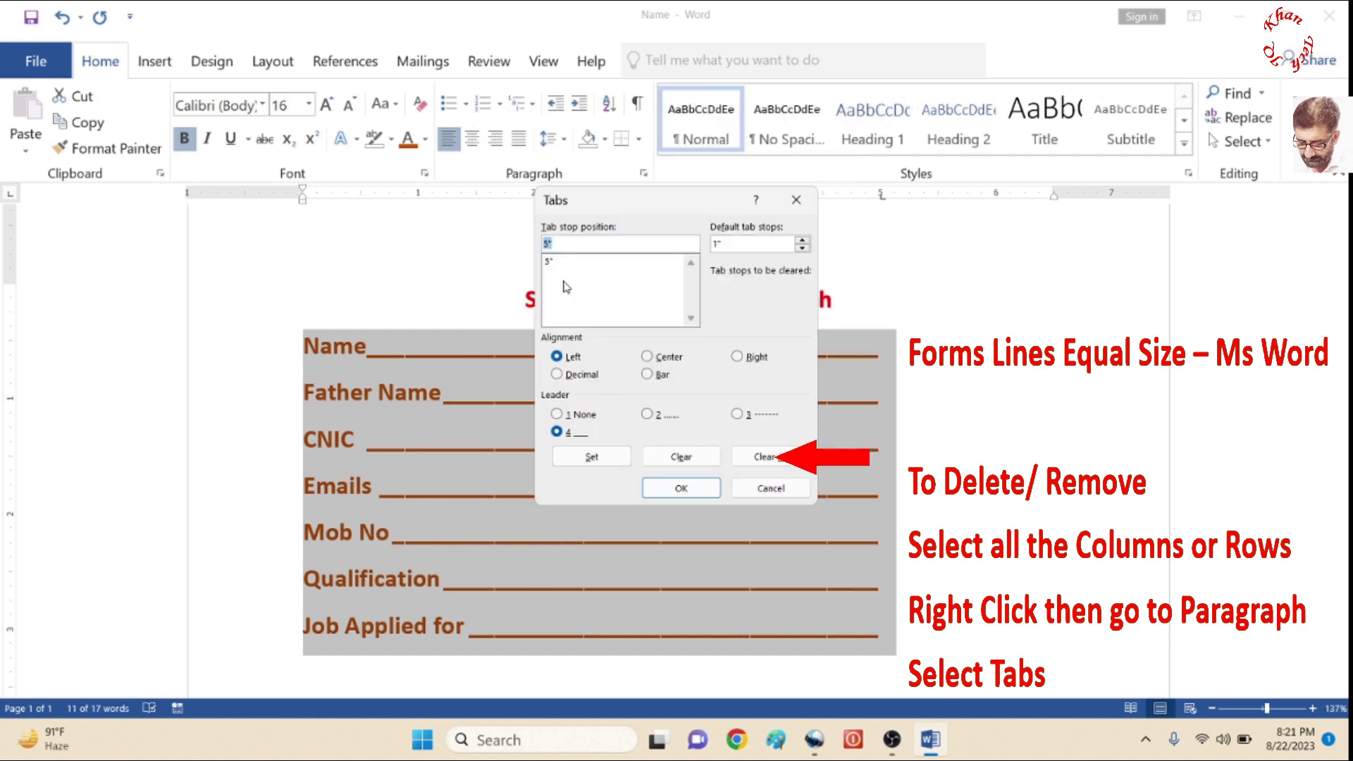
key("Delete")
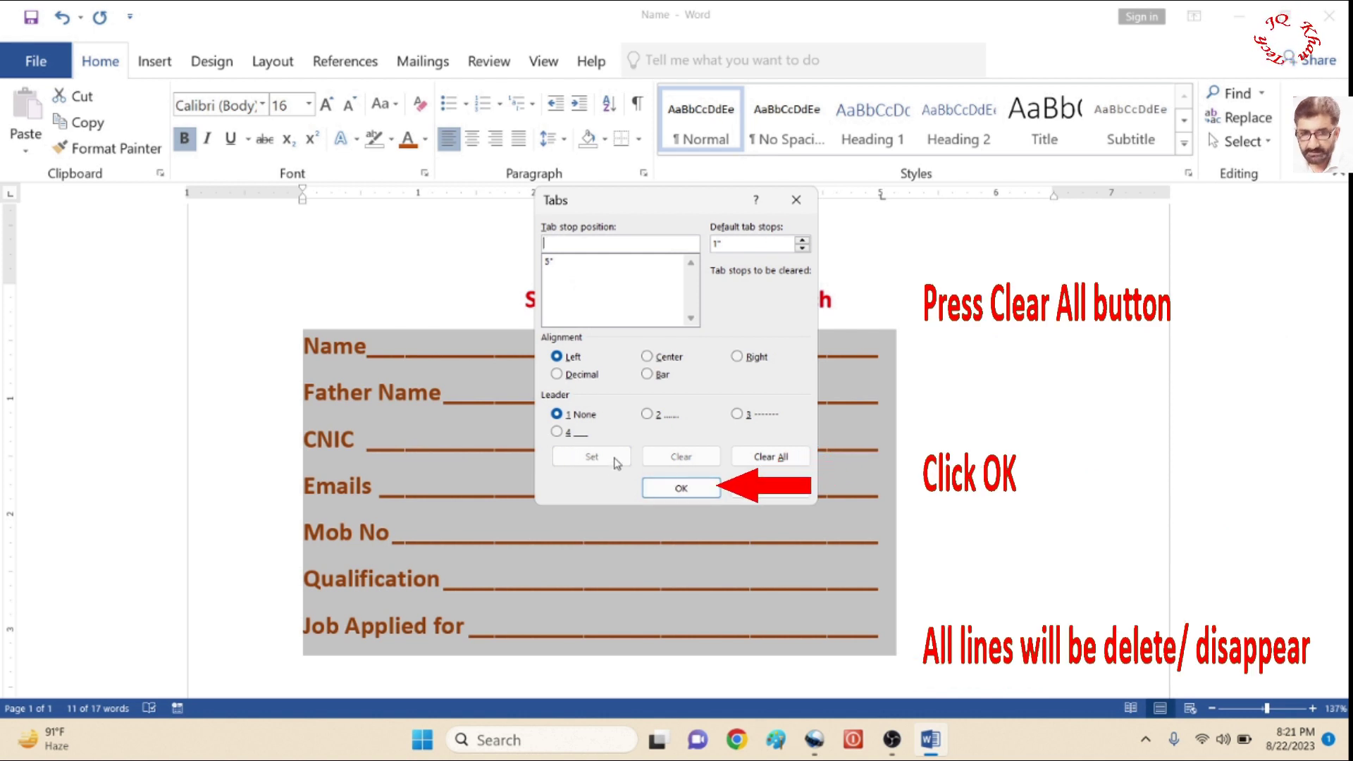
left_click(771, 456)
left_click(696, 493)
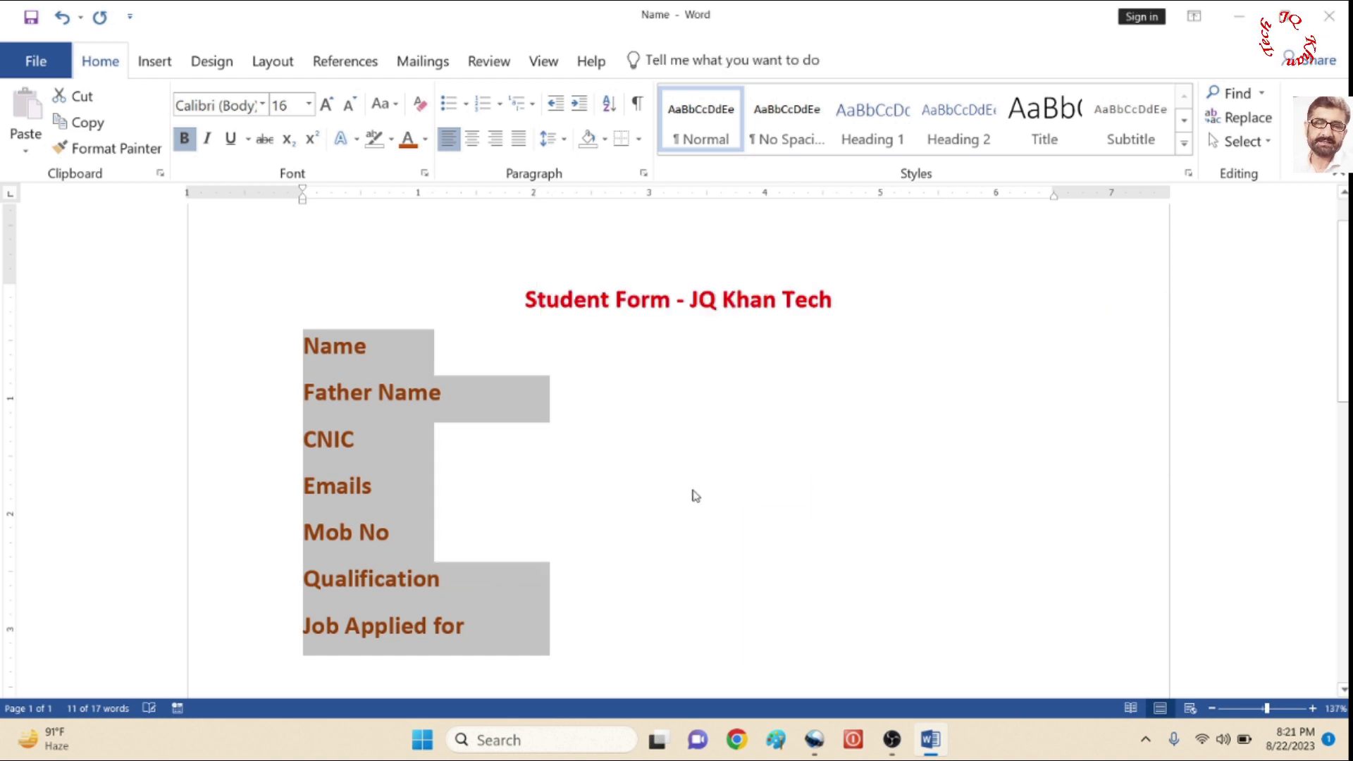
left_click(670, 499)
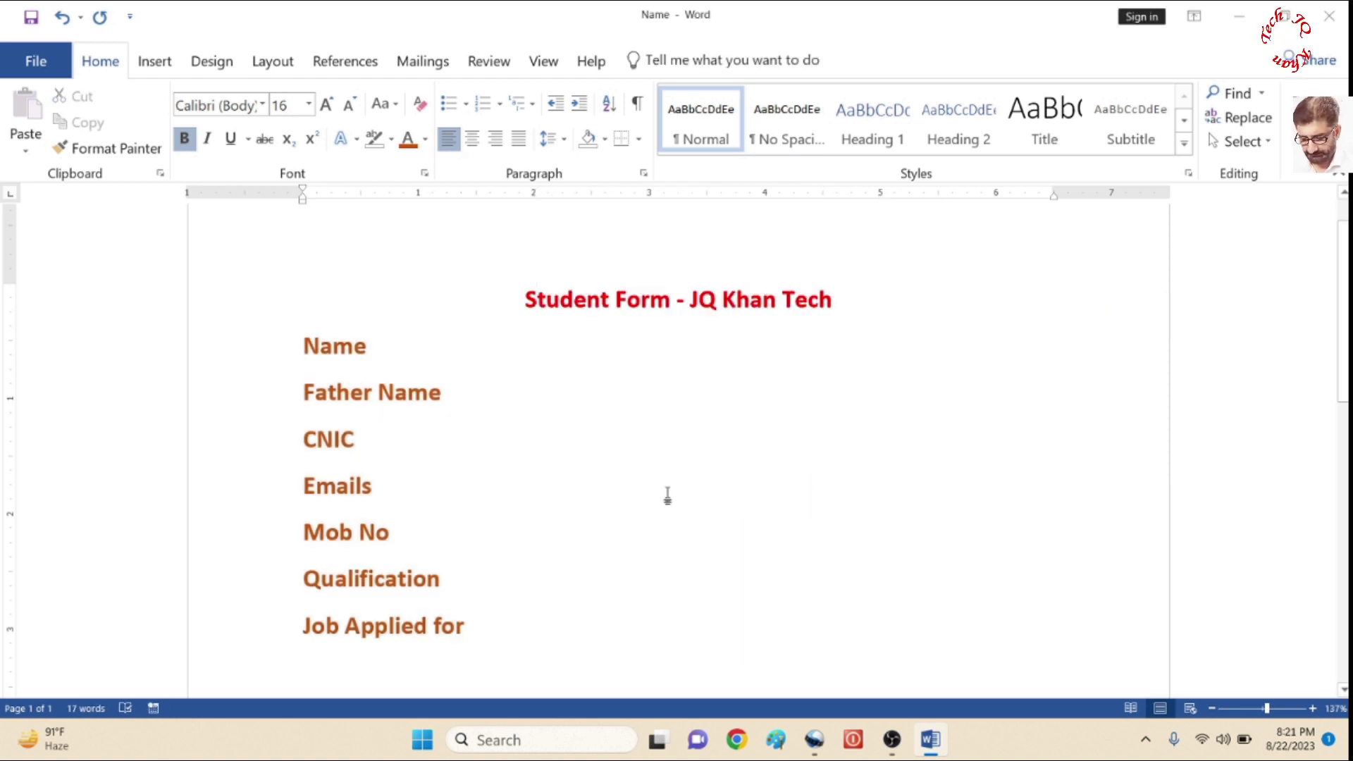